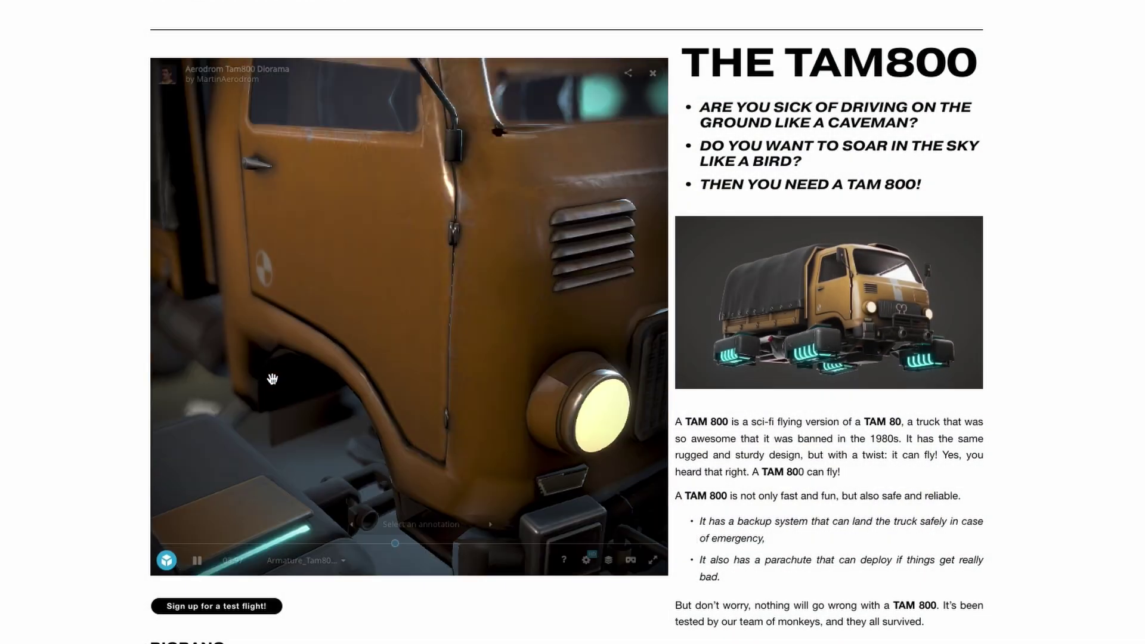
Step: Scroll the Aerodrom showcase past BIGBANG and NATURETA down to ZEPPELIN - MRFY and A1 - ULTRAHEROJ
scroll(67, 441, "down", 1)
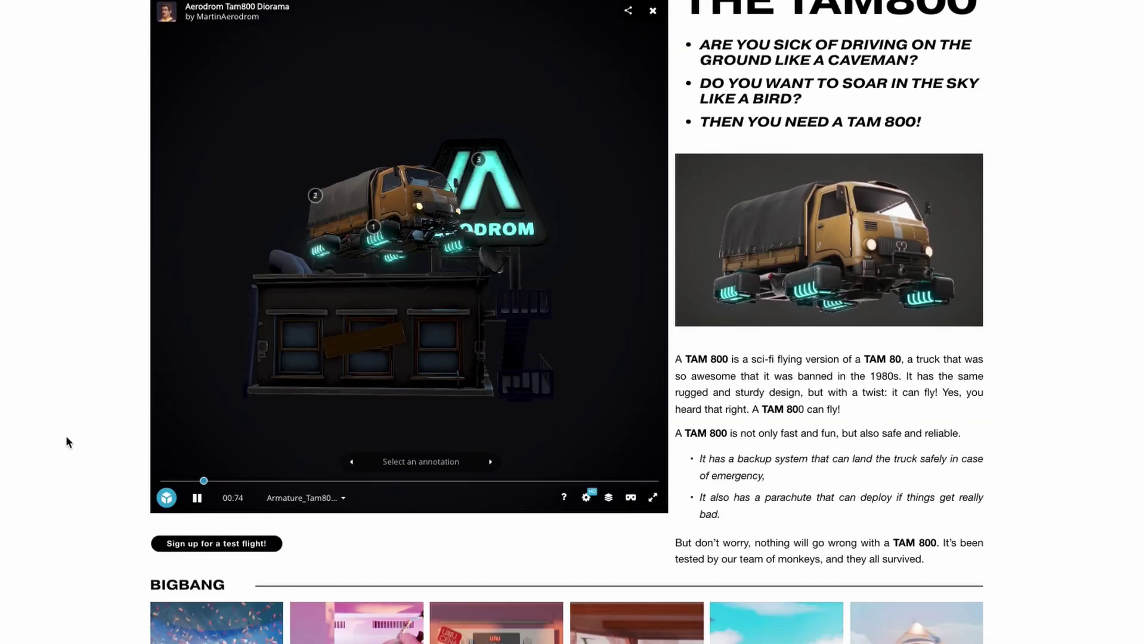
scroll(67, 444, "down", 15)
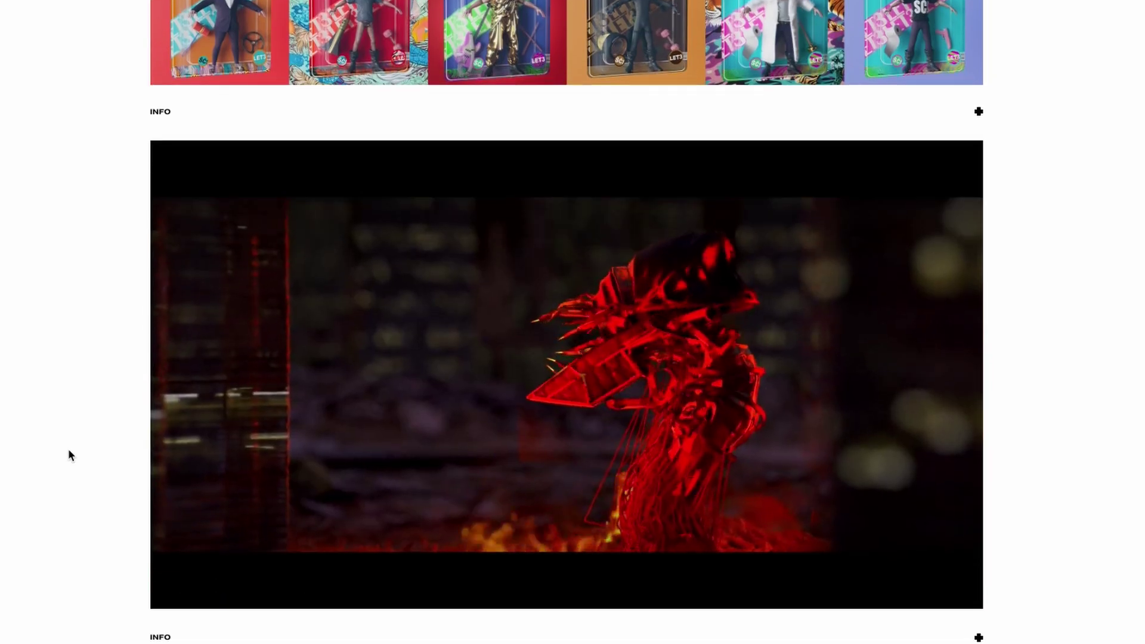
scroll(68, 455, "down", 10)
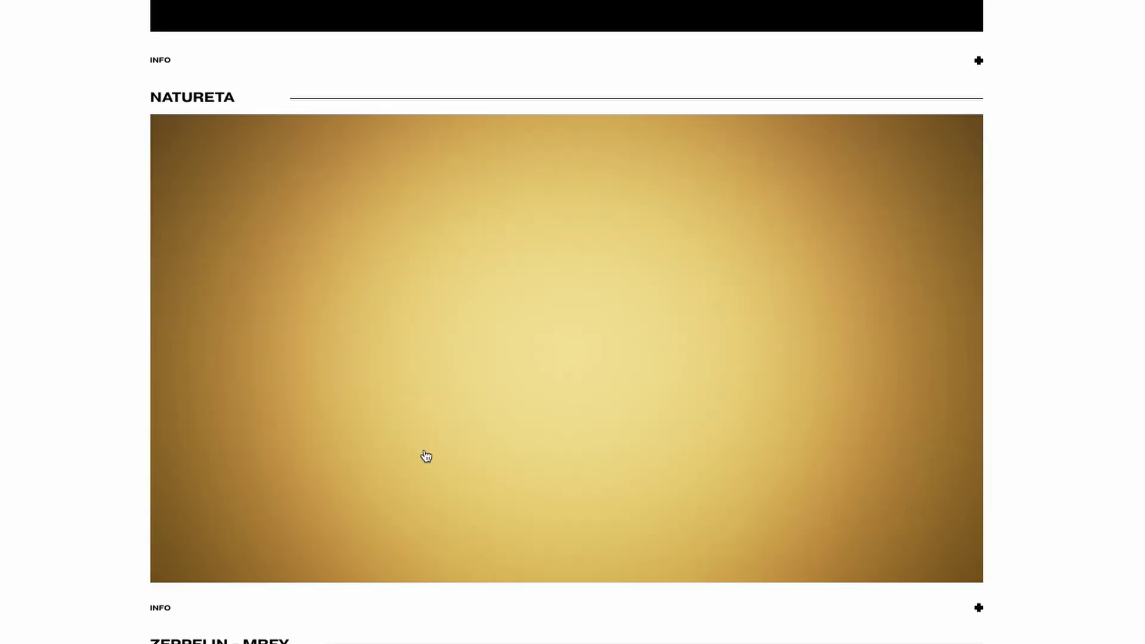
scroll(5, 439, "down", 8)
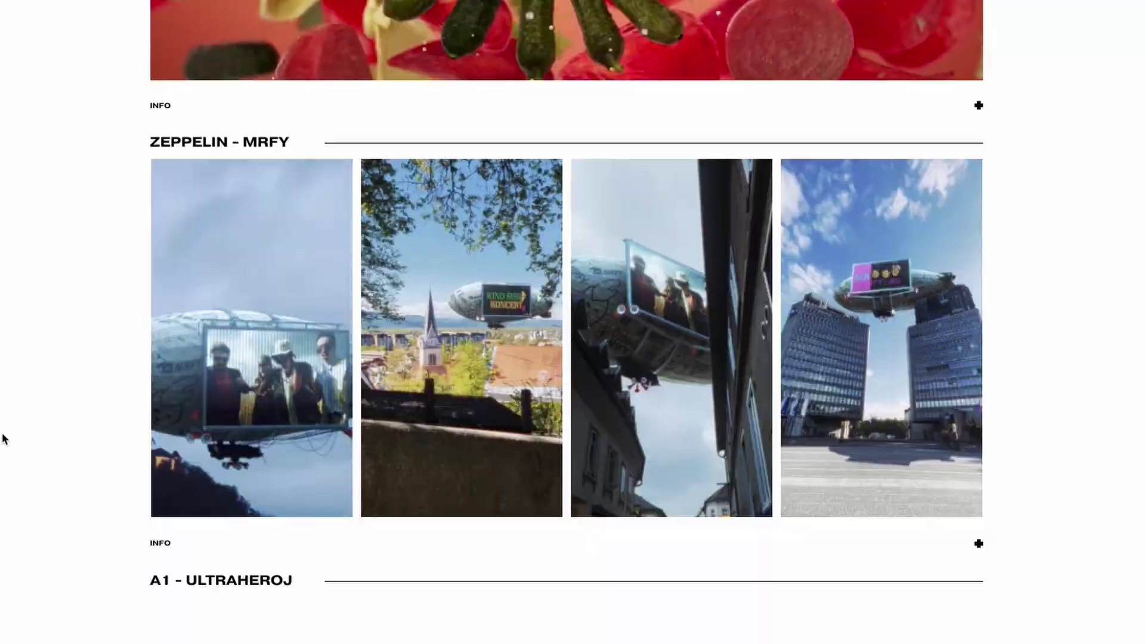
scroll(5, 440, "down", 8)
scroll(57, 449, "down", 10)
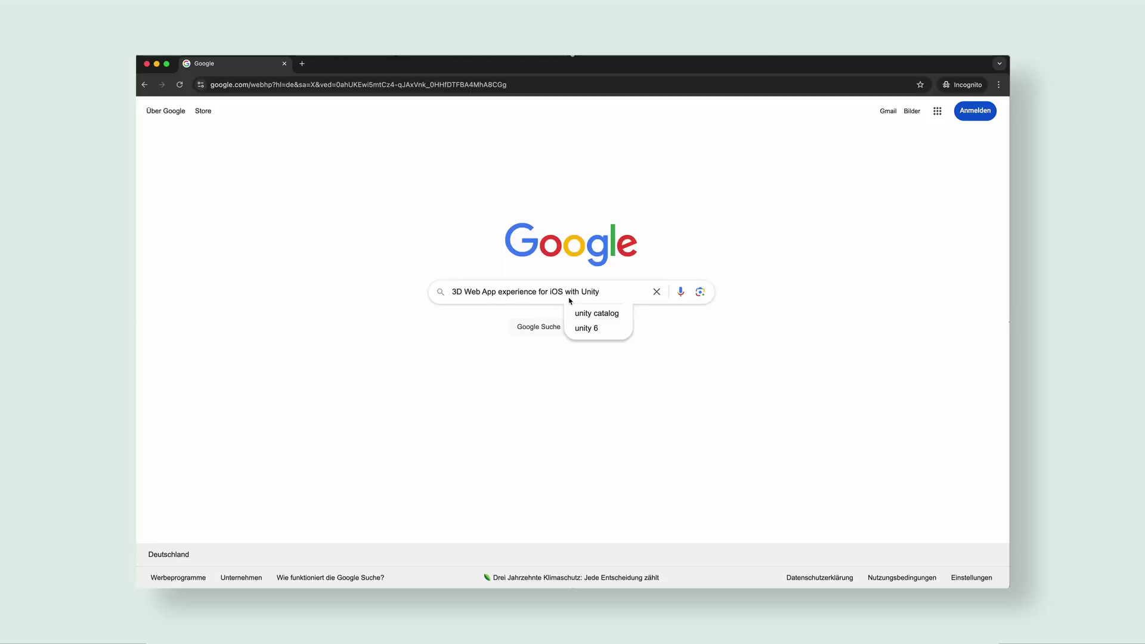
Step: Run the search '3D Web App experience for iOS with Unity', browse the results, and show video results
key("Return")
scroll(639, 333, "down", 15)
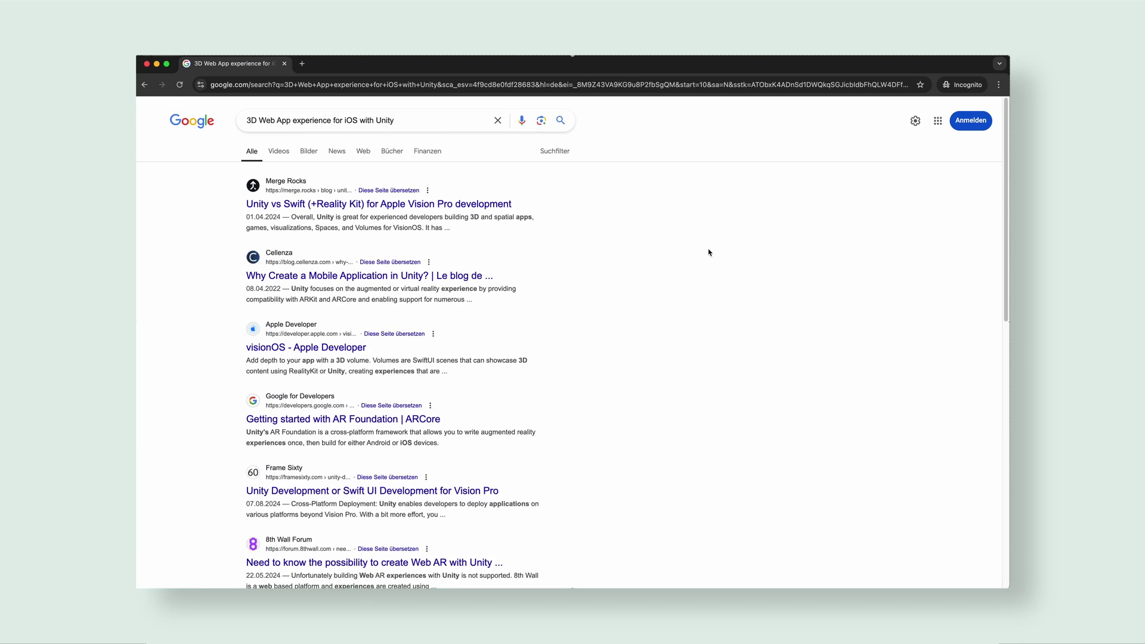
scroll(708, 251, "down", 15)
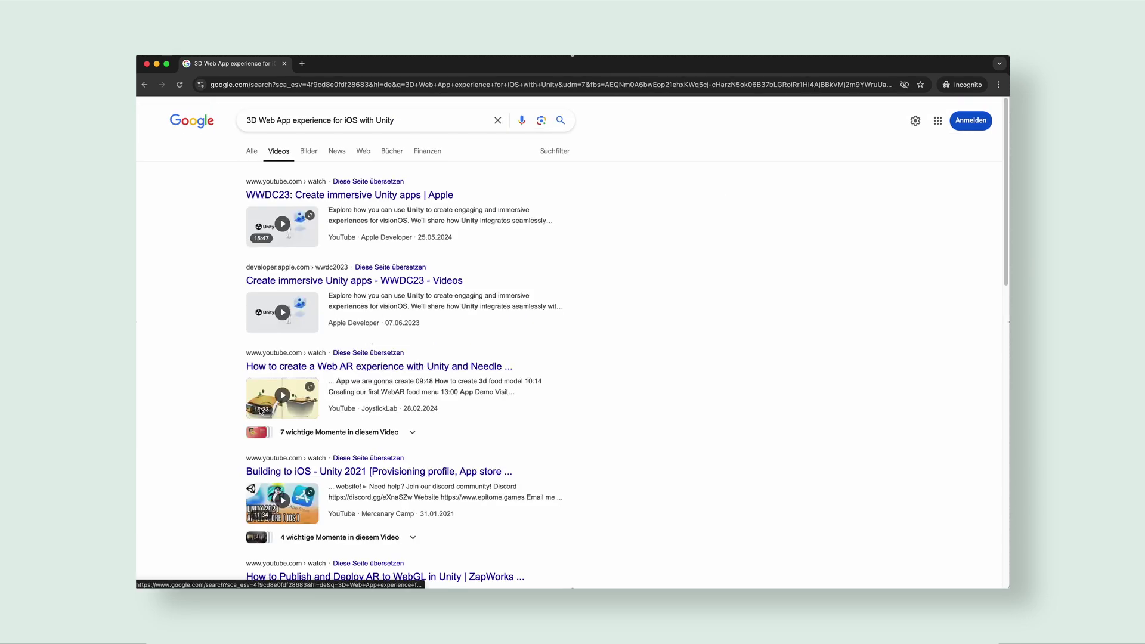
left_click(262, 370)
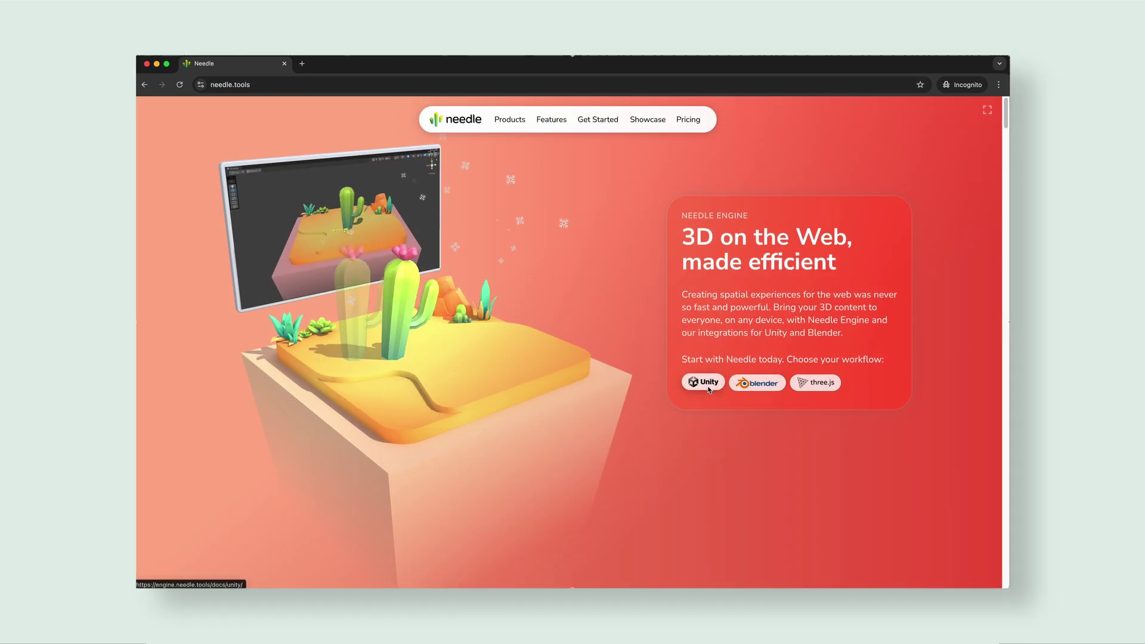
Step: Go to Needle's VR & AR (WebXR) docs page and scroll to its Supported Devices table
mouse_move(602, 118)
left_click(609, 194)
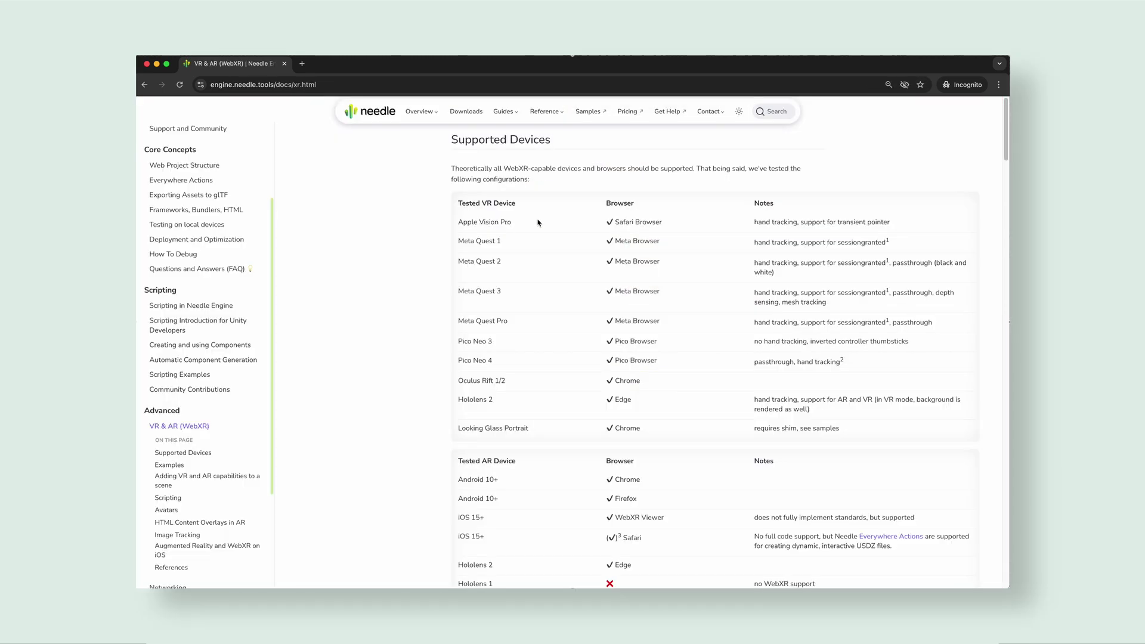
scroll(417, 348, "down", 2)
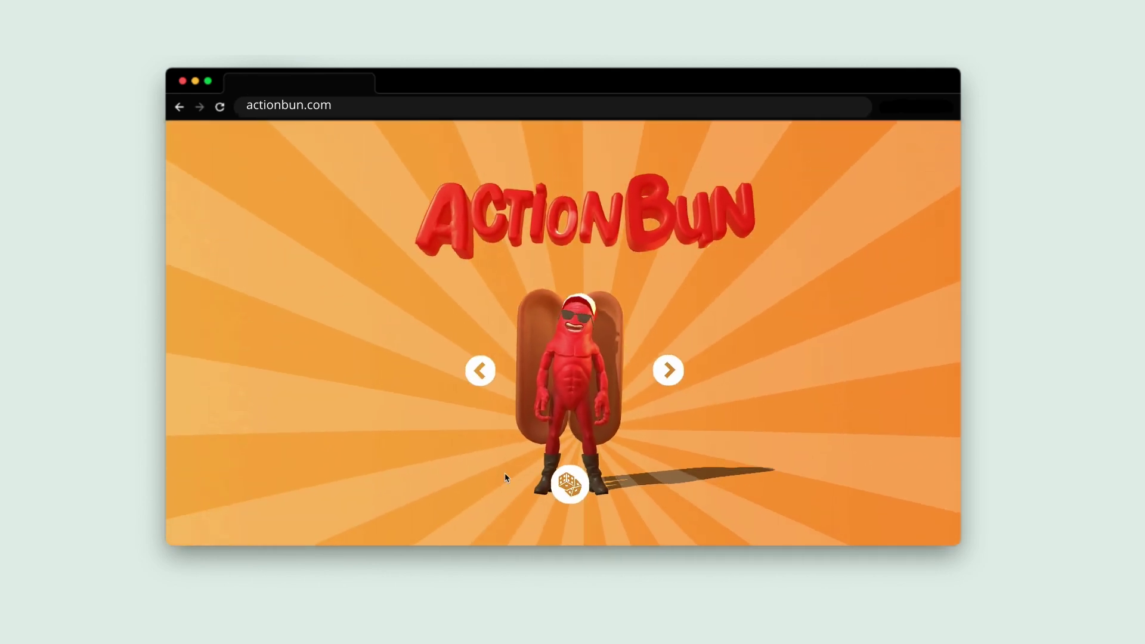
Step: Orbit around the ActionBun hot-dog character and switch it to the running, punching animation
left_click_drag(512, 483, 719, 506)
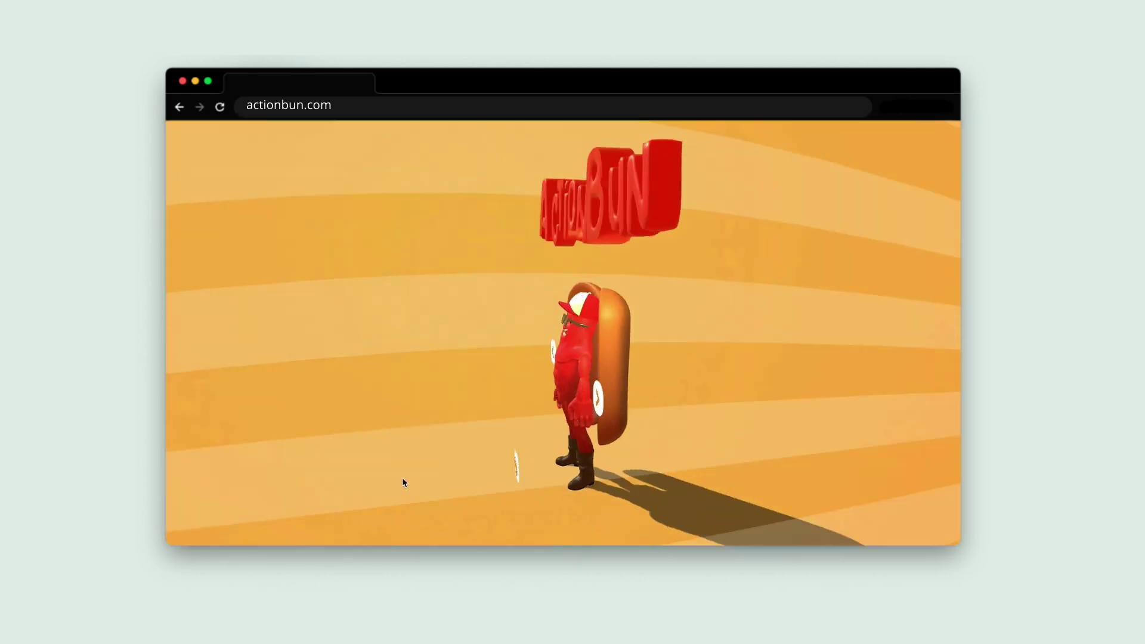
left_click(658, 367)
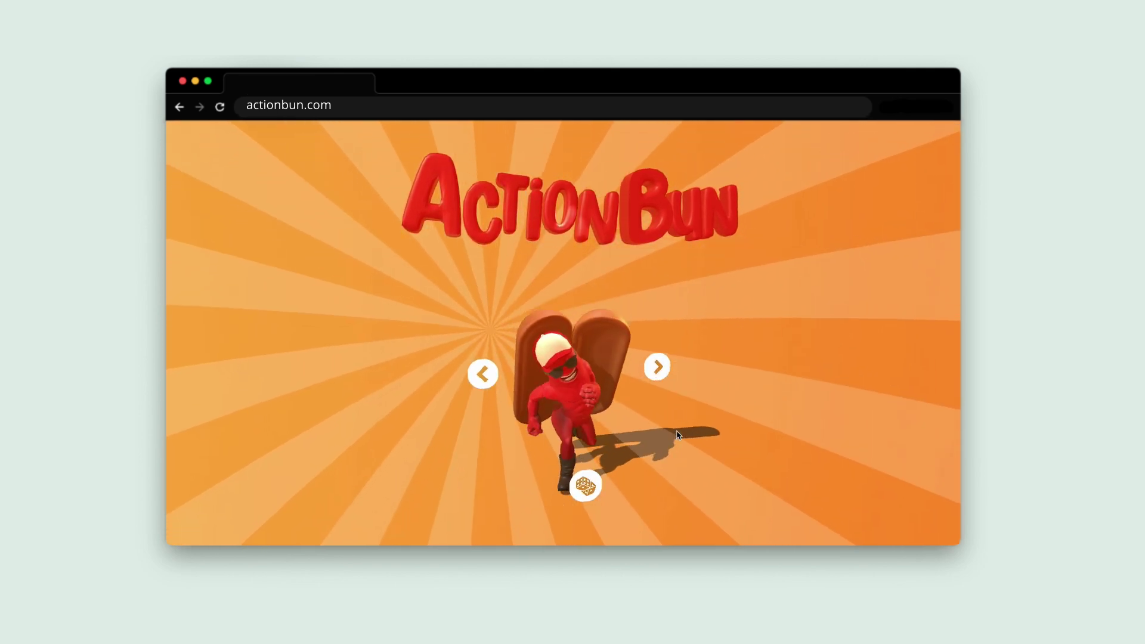
left_click_drag(643, 425, 228, 412)
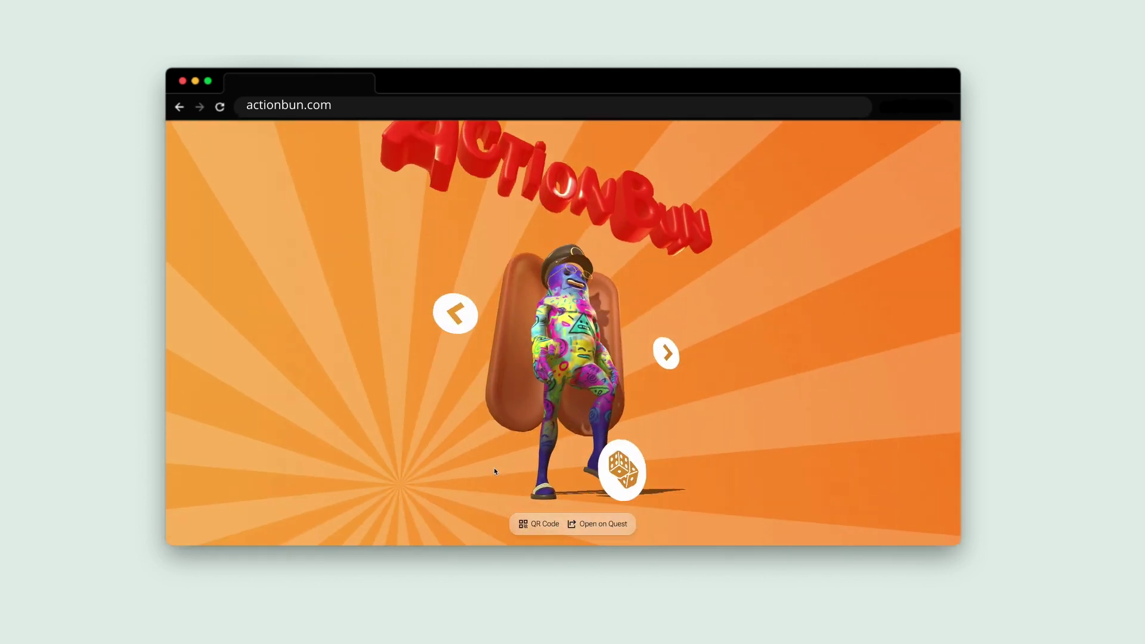
left_click_drag(493, 471, 888, 491)
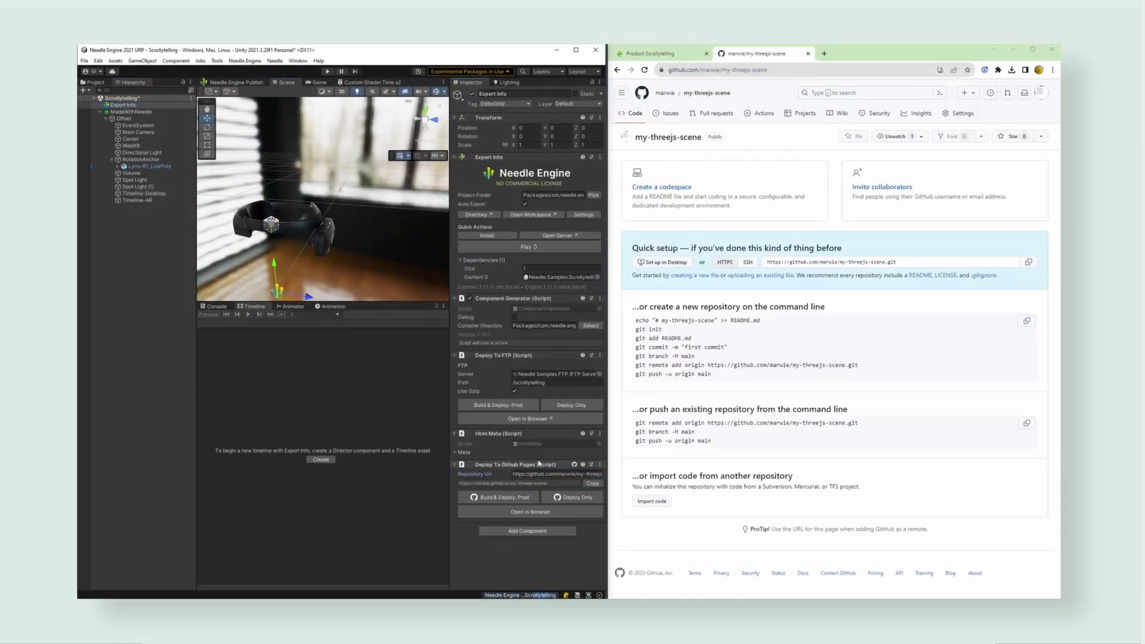
Step: Build & Deploy the scene to GitHub Pages and check the pages build and deployment run
left_click(501, 496)
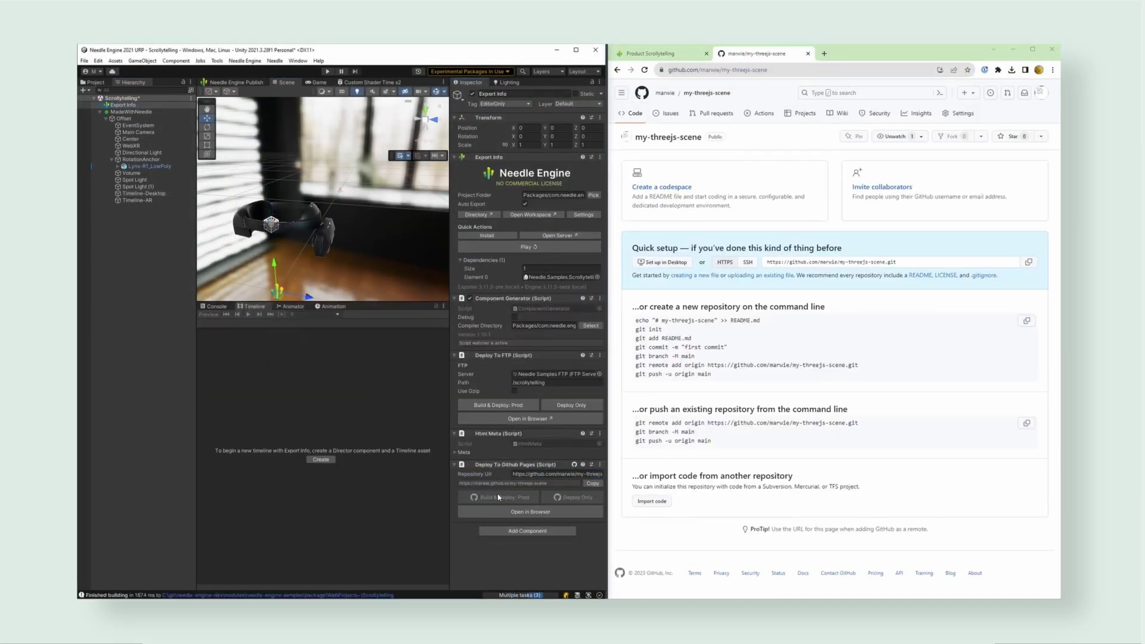
left_click(764, 113)
left_click(664, 200)
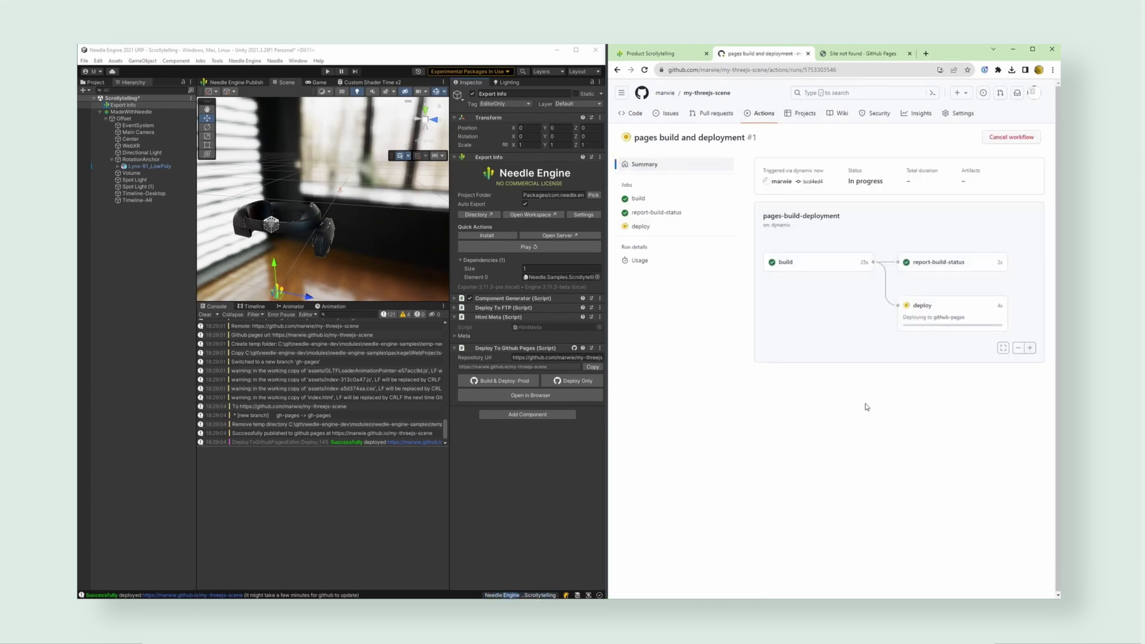
Step: Reload the deployed site in its browser tab and scroll through it
key("ctrl+Tab")
key("F5")
scroll(839, 232, "down", 3)
scroll(839, 236, "down", 3)
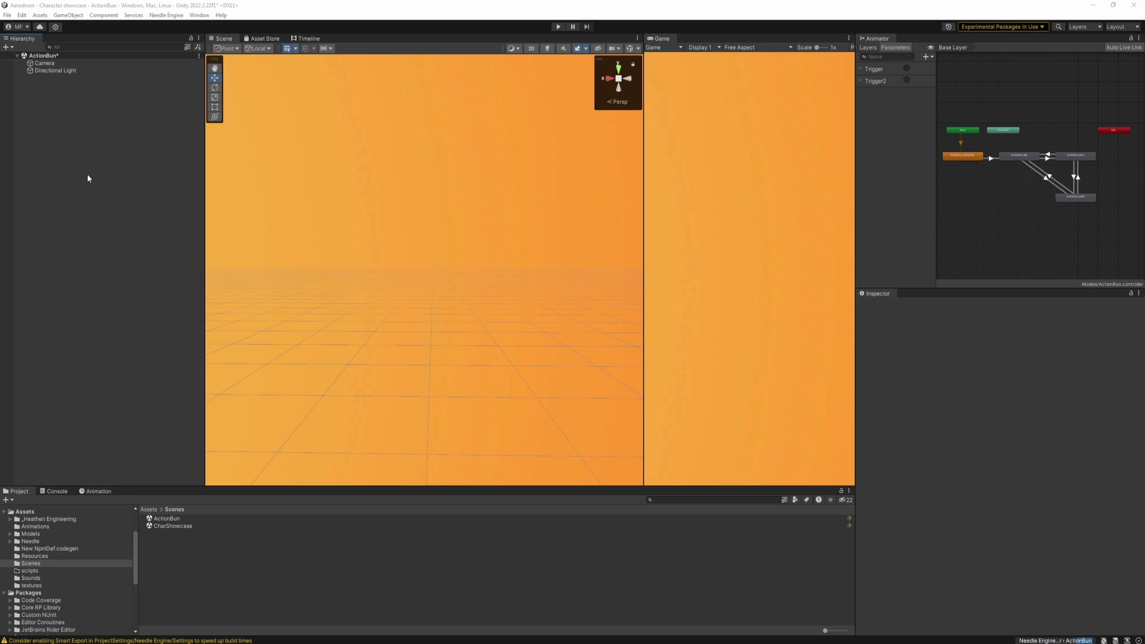
Step: Focus the Unity editor on the ActionBun scene holding only a camera and directional light
left_click(88, 178)
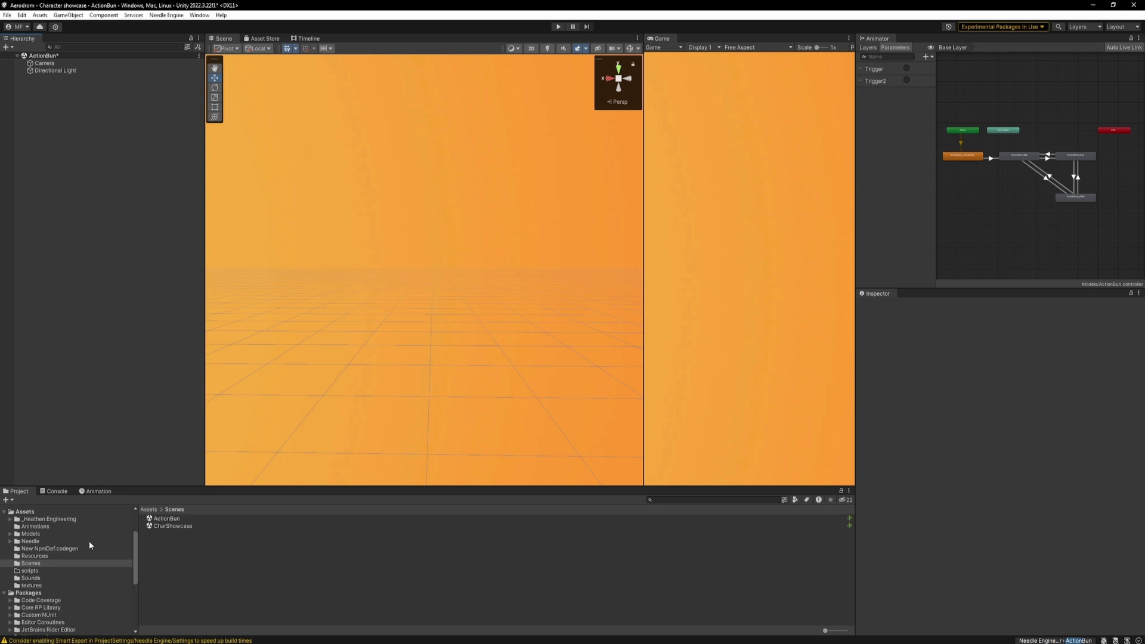
Step: Place ActionBun_Anim_09 and ActionBun_Fan from Models at the origin, X 0 and Z 0
left_click(31, 534)
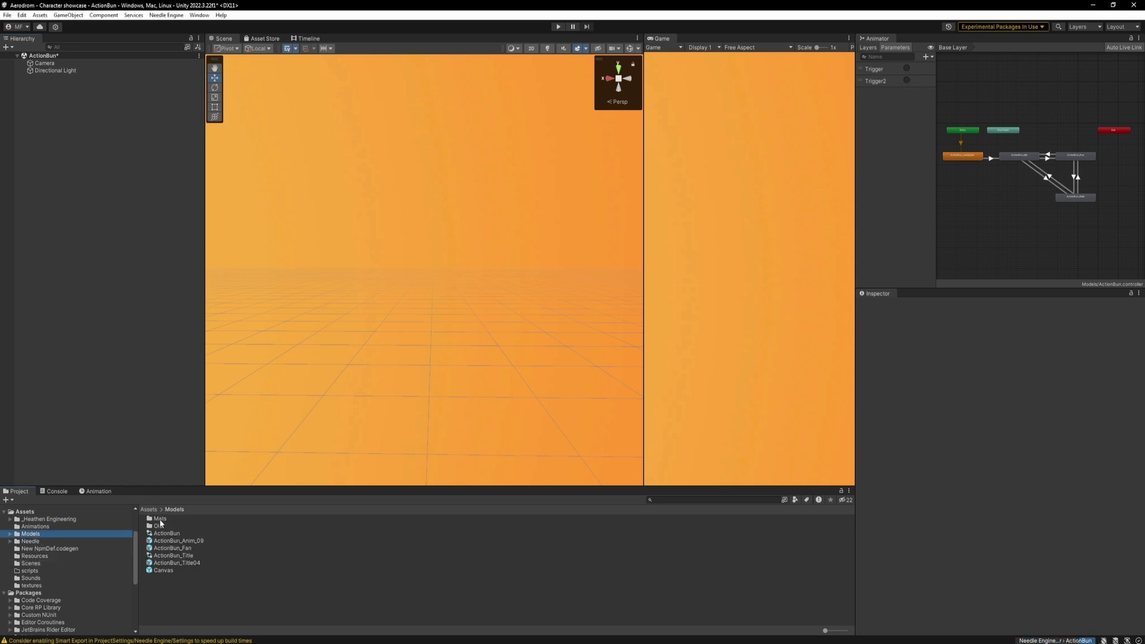
left_click_drag(177, 539, 376, 364)
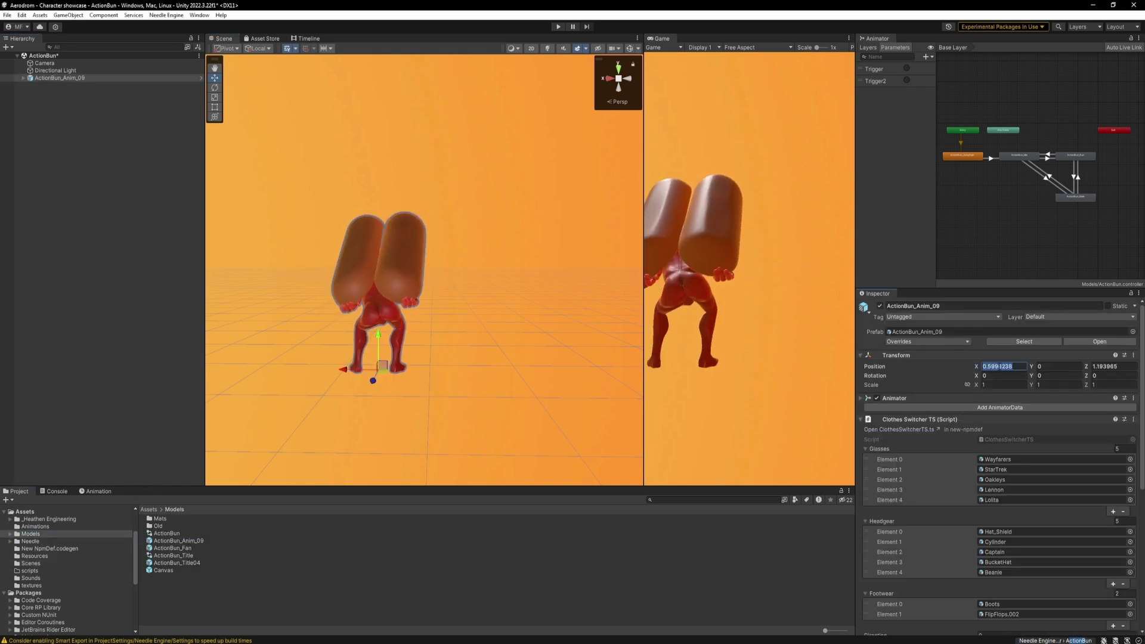
type("0")
key("Tab")
key("Tab")
type("0")
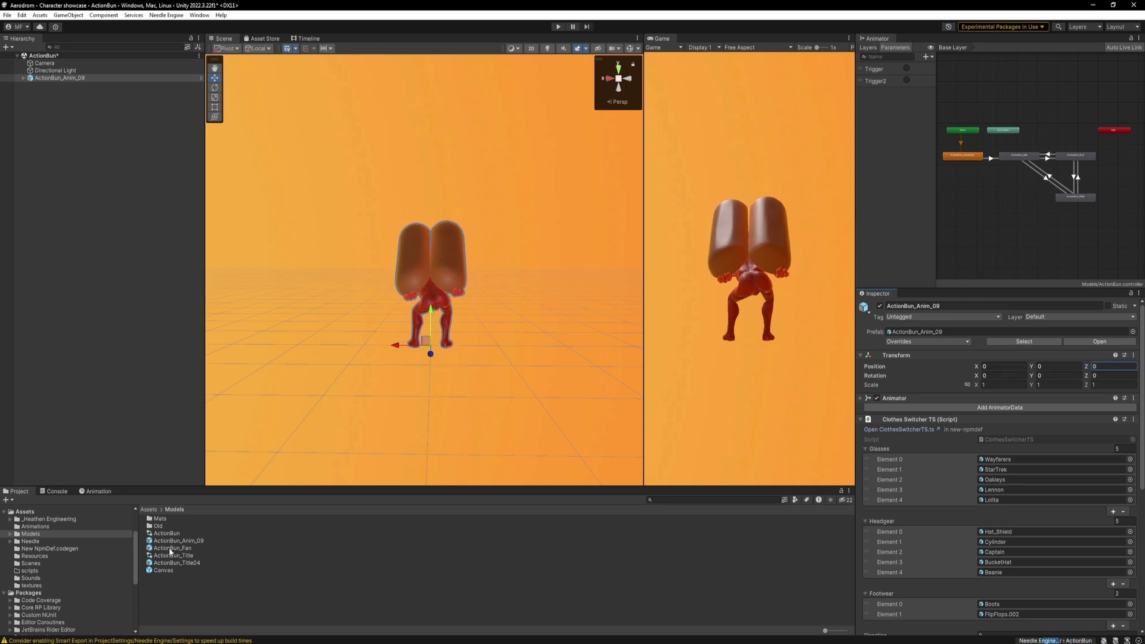
left_click_drag(171, 552, 417, 358)
left_click(1008, 366)
type("0")
key("Tab")
key("Tab")
type("0")
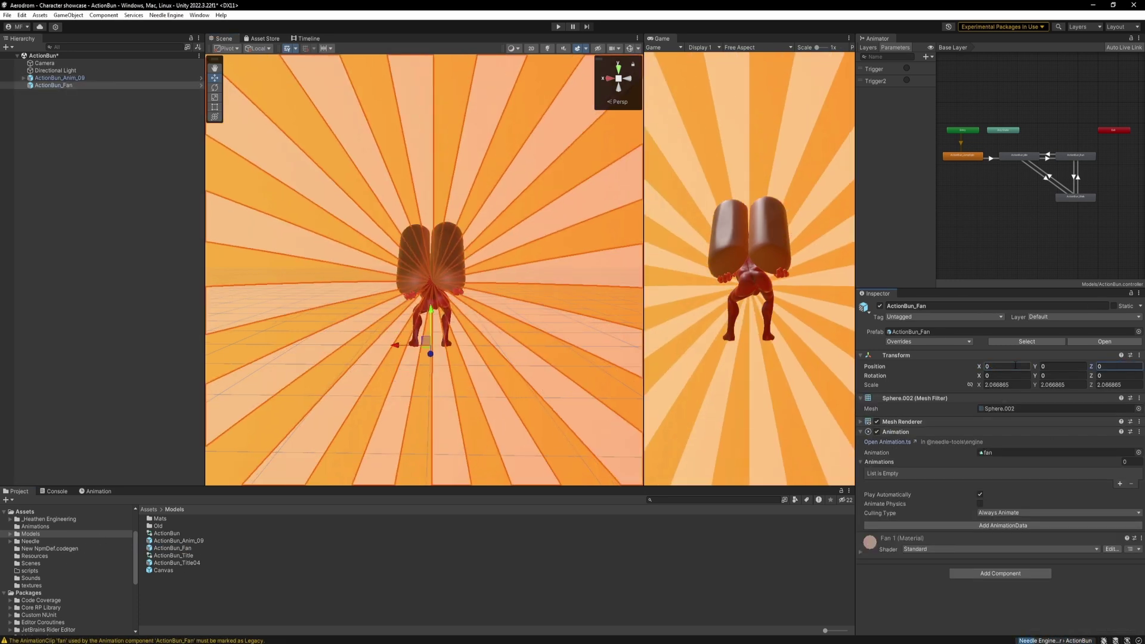
Step: Add ActionBun_Title04 at position 0,0,0, raise it above the character, and add the Canvas
left_click_drag(181, 563, 388, 358)
left_click(1008, 366)
type("0")
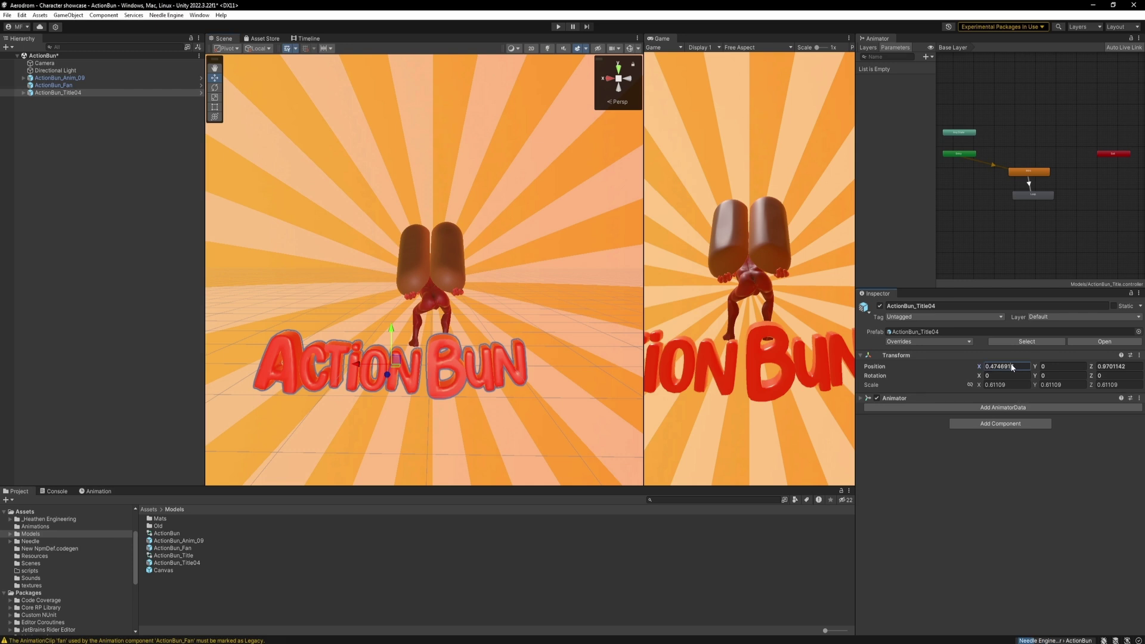
key("Tab")
type("0")
key("Tab")
type("0")
left_click_drag(435, 316, 421, 150)
left_click_drag(162, 571, 130, 392)
Step: Create a GltfObject named ActionBun and parent Camera through Canvas under it
right_click(54, 123)
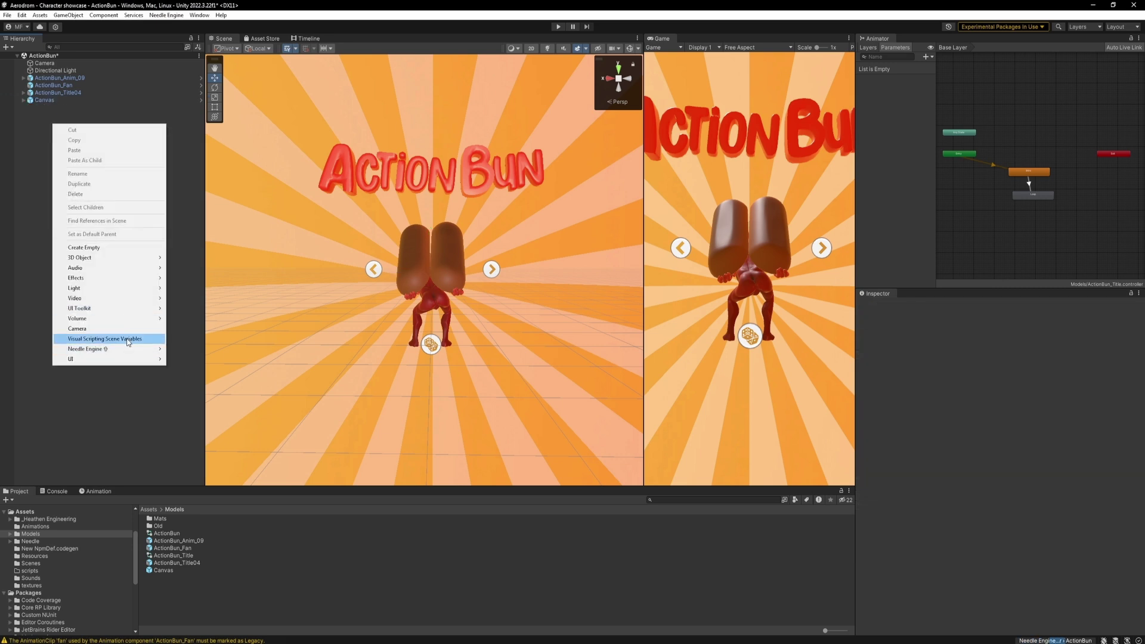
left_click(201, 359)
type("ActionBun")
key("Return")
left_click(44, 100)
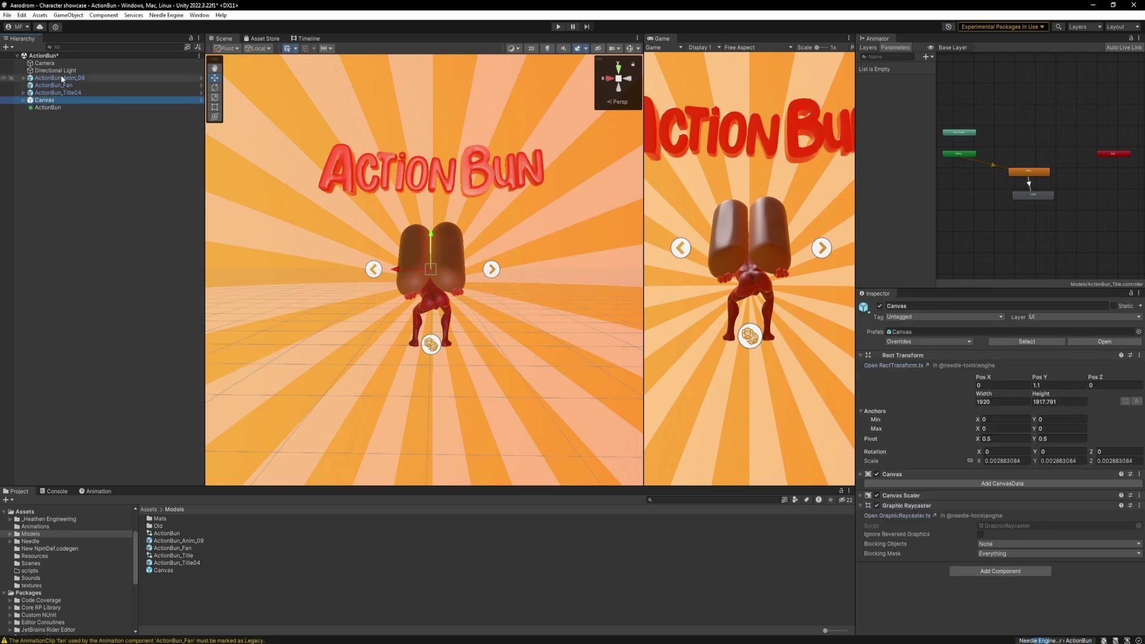
left_click(59, 64, "shift")
left_click_drag(59, 66, 55, 108)
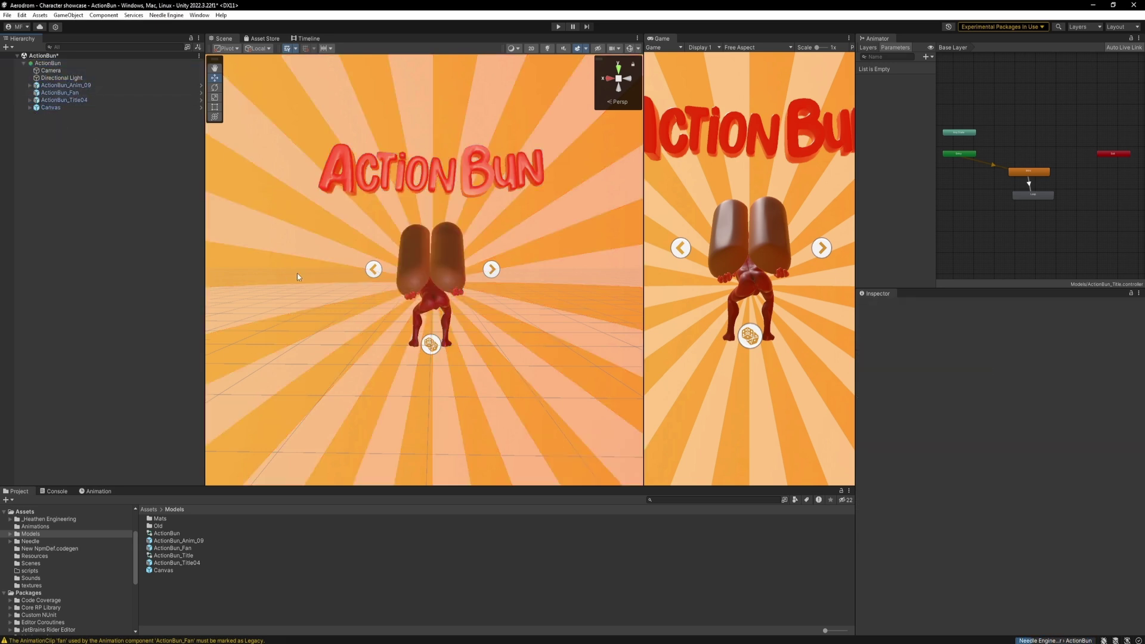
Step: Set ActionBun_Anim_09 as the first Button's On Click target and list its functions
key("Right")
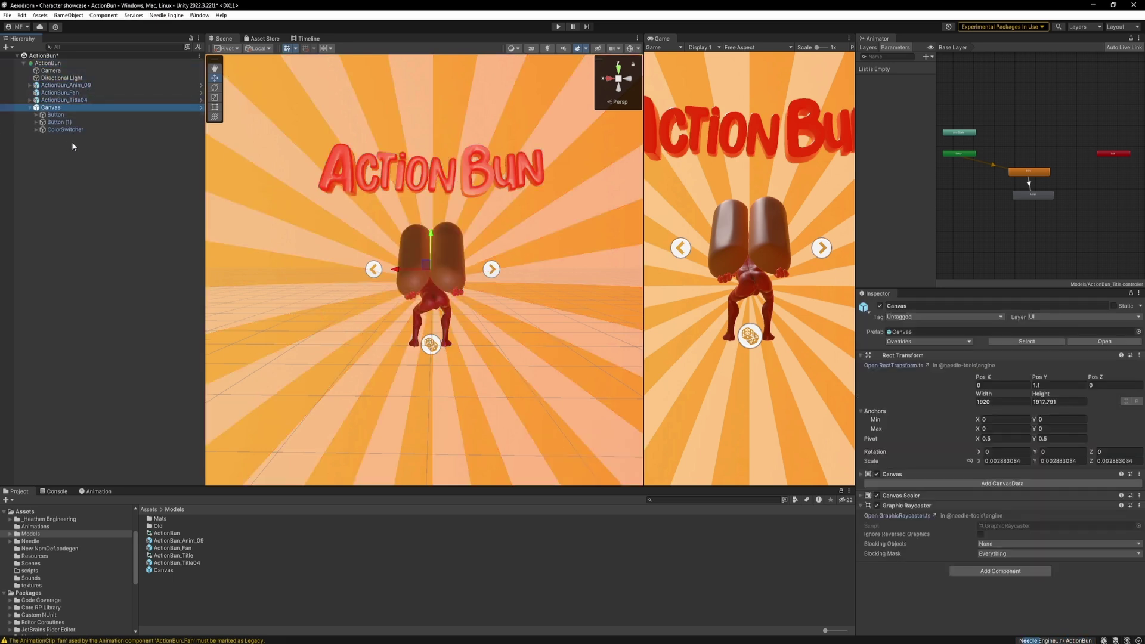
left_click(56, 114)
scroll(970, 435, "down", 10)
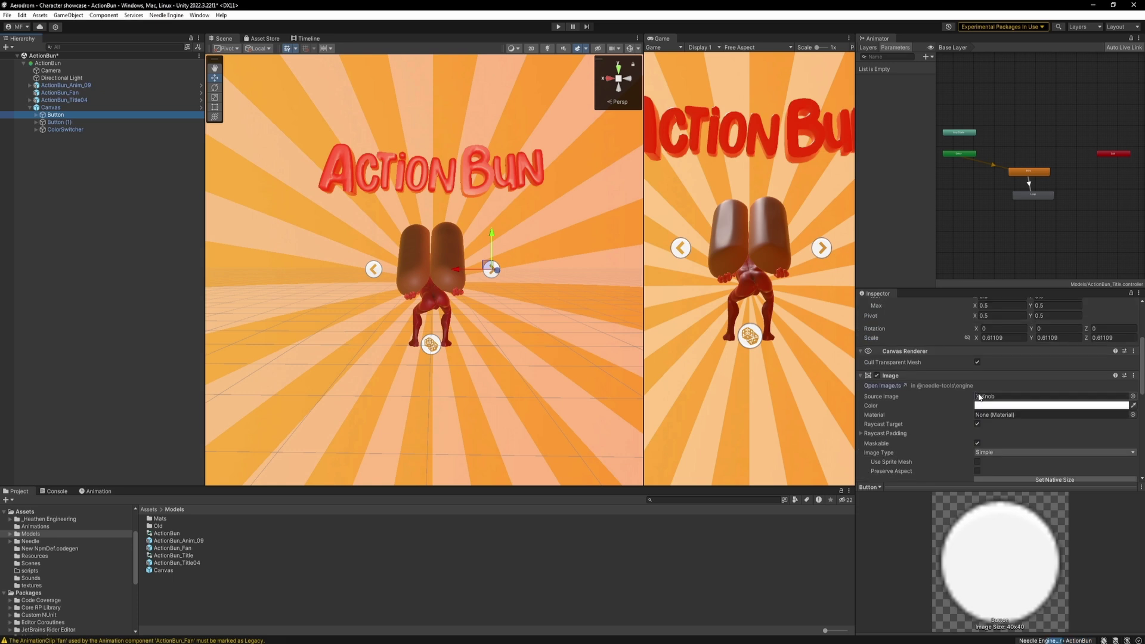
left_click_drag(83, 85, 939, 454)
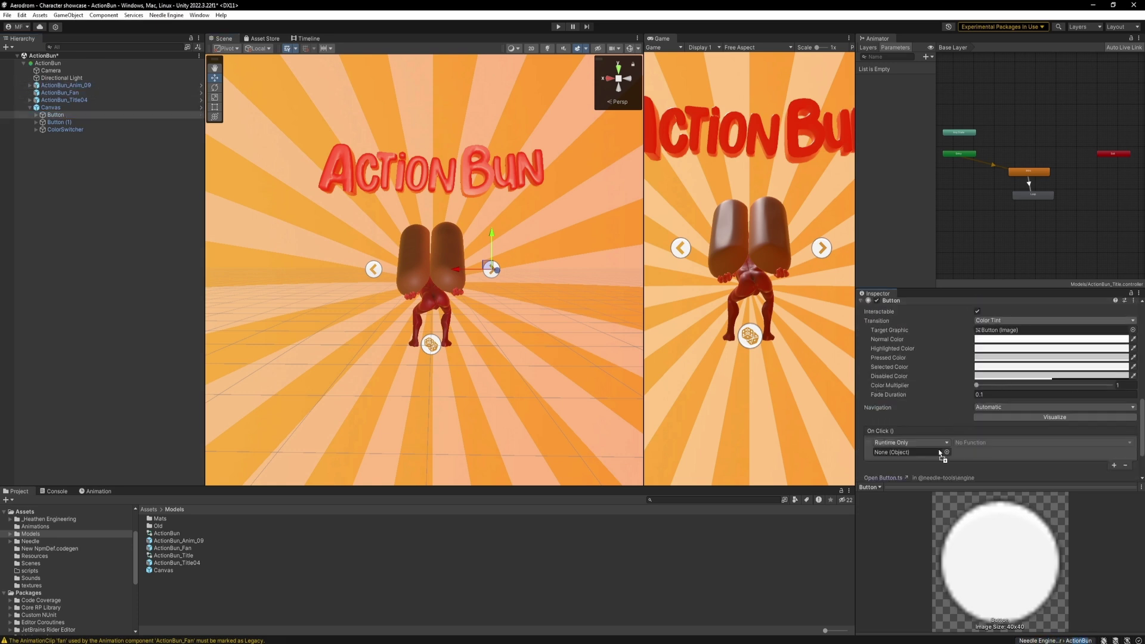
left_click(984, 443)
Step: Make Button and Button (1) call Animator.SetTrigger on ActionBun_Anim_09 when clicked
mouse_move(997, 487)
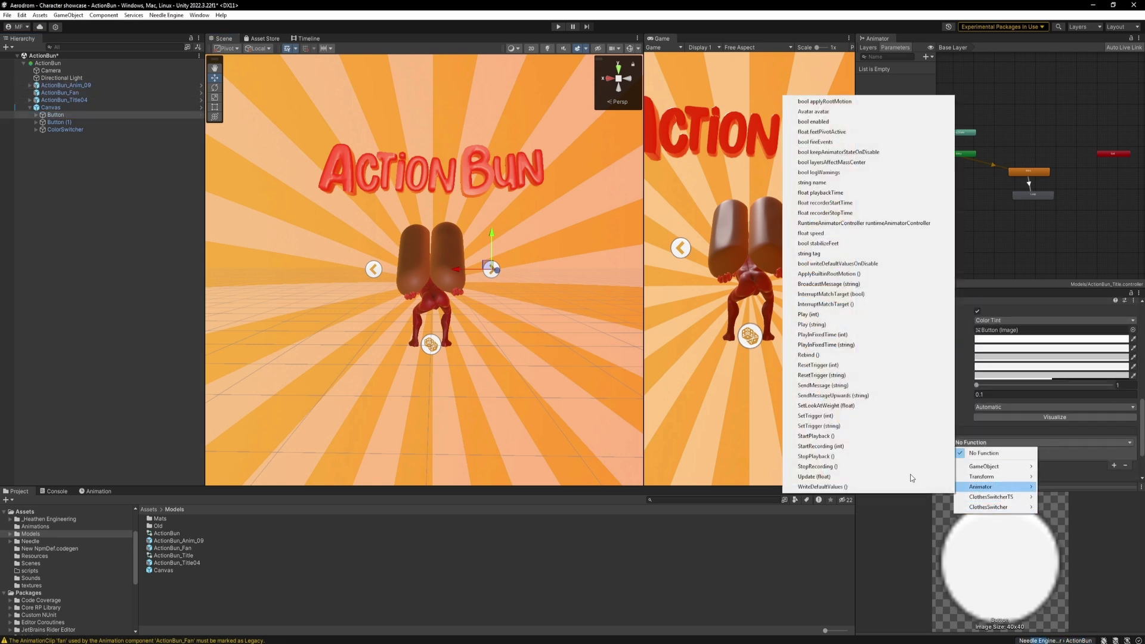
left_click(872, 425)
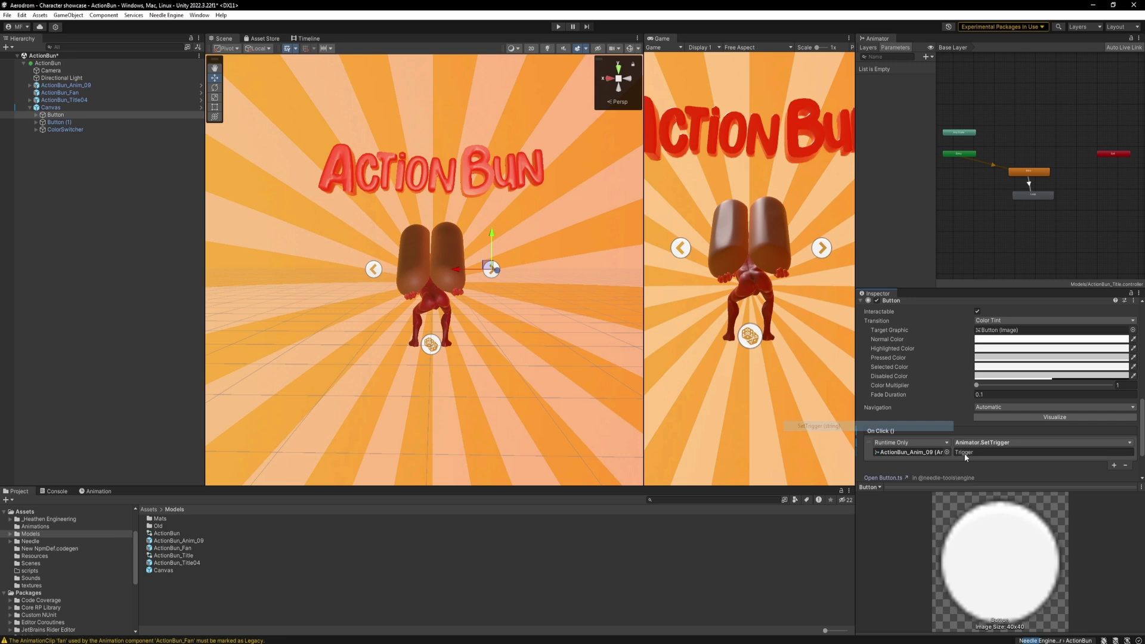
left_click(59, 122)
scroll(923, 434, "down", 2)
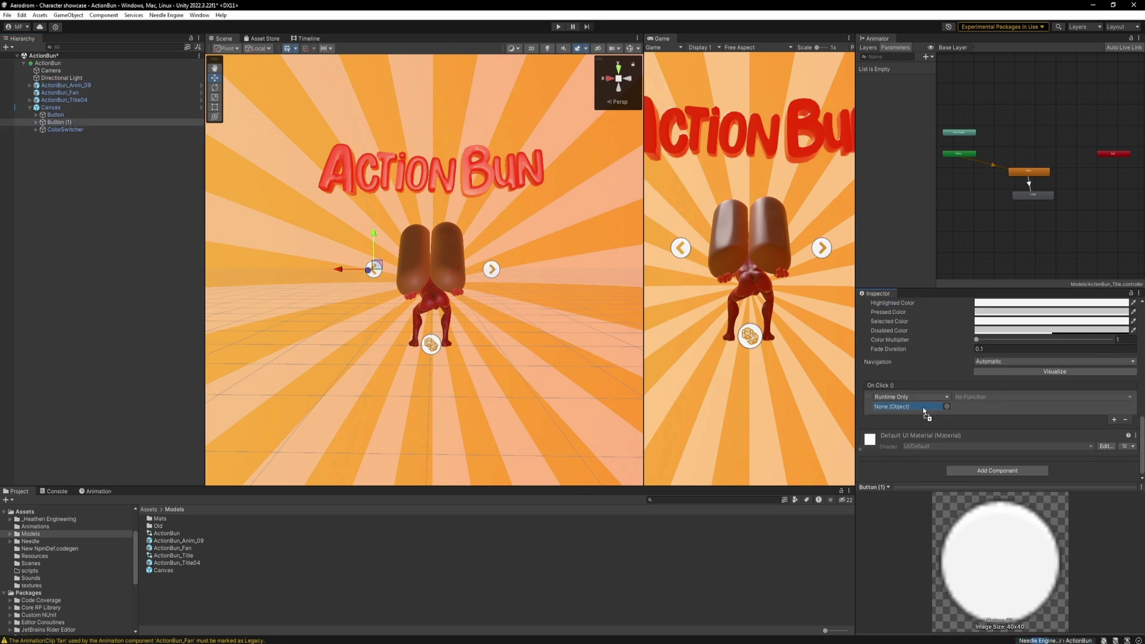
left_click_drag(925, 411, 925, 412)
left_click(991, 397)
mouse_move(993, 444)
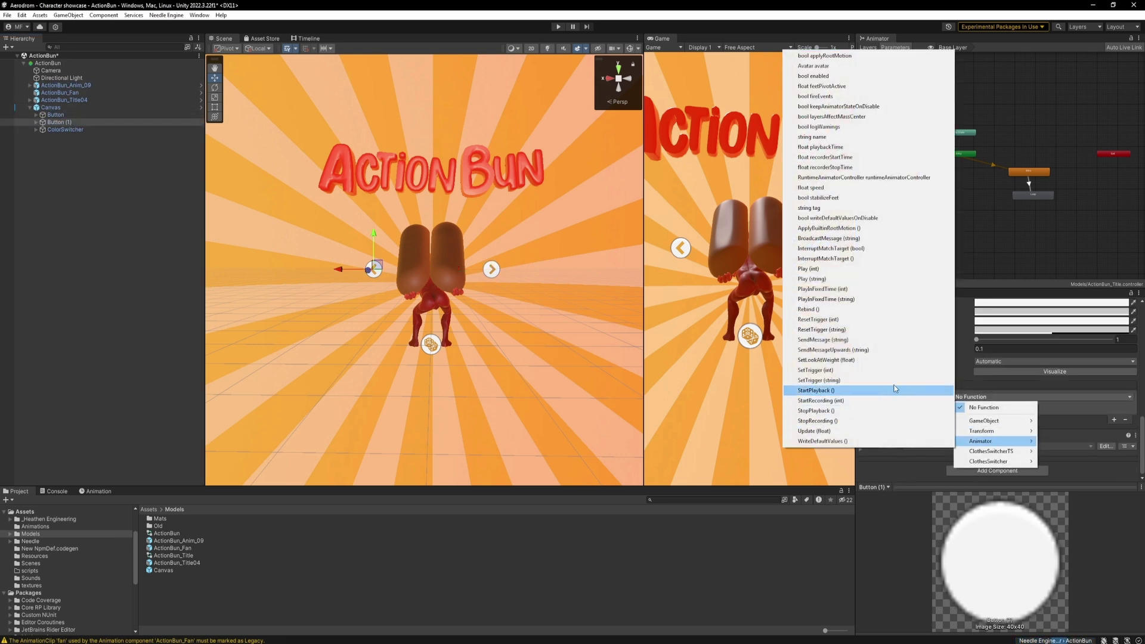
left_click(930, 384)
Step: Wire ColorSwitcher's On Click to ClothesSwitcherTS.switchItems on ActionBun_Anim_09
left_click(69, 129)
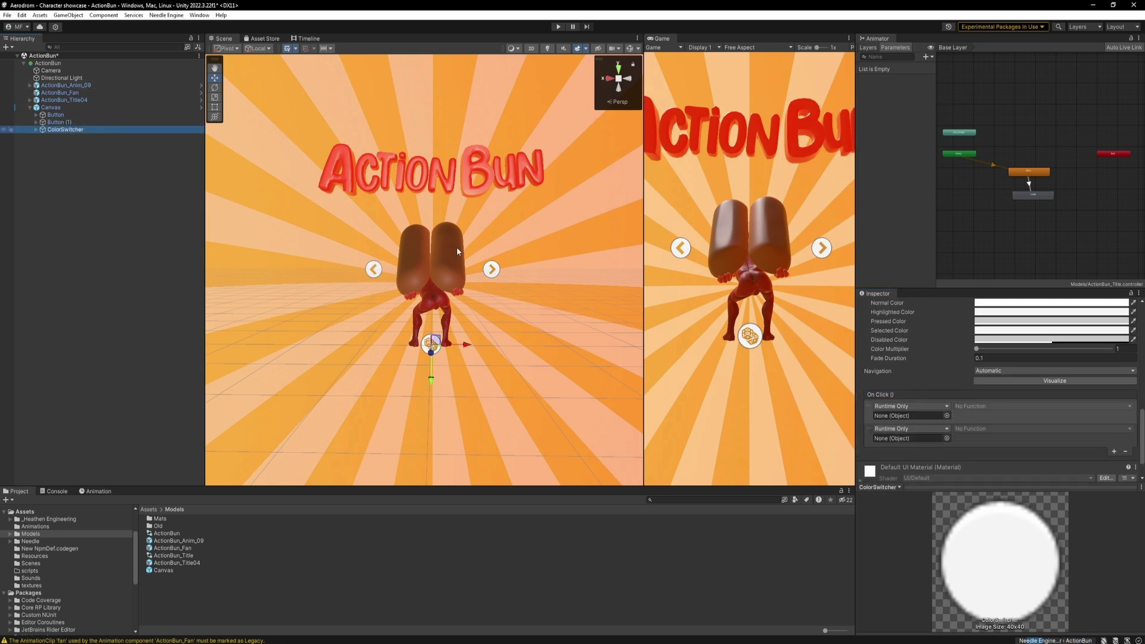
left_click_drag(108, 85, 910, 446)
left_click(981, 437)
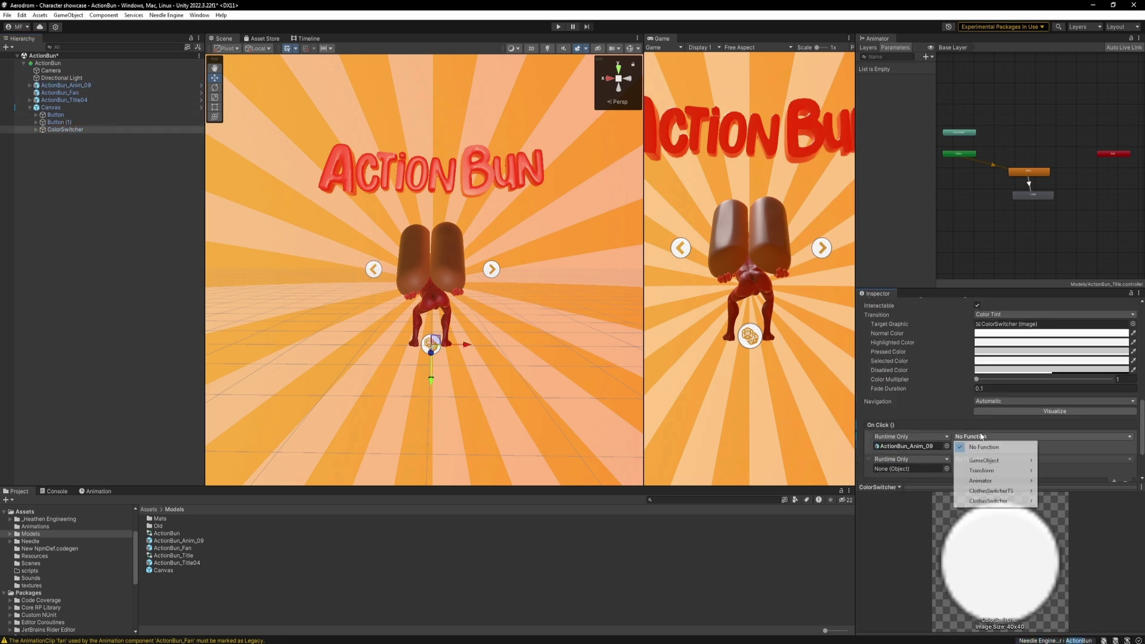
mouse_move(993, 491)
left_click(875, 632)
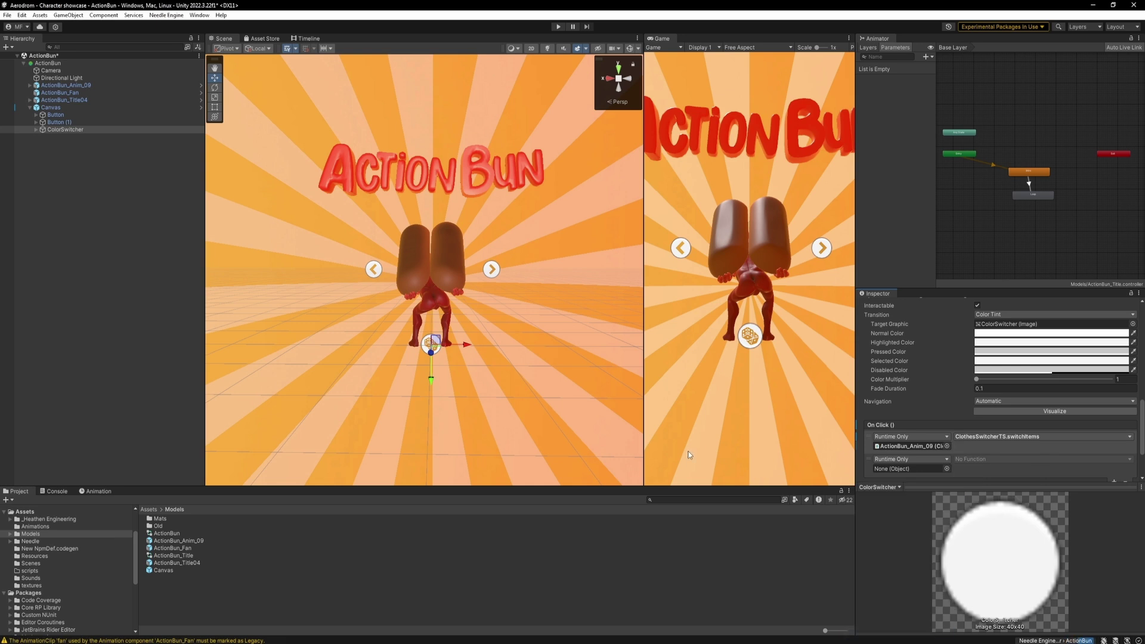
left_click(30, 107)
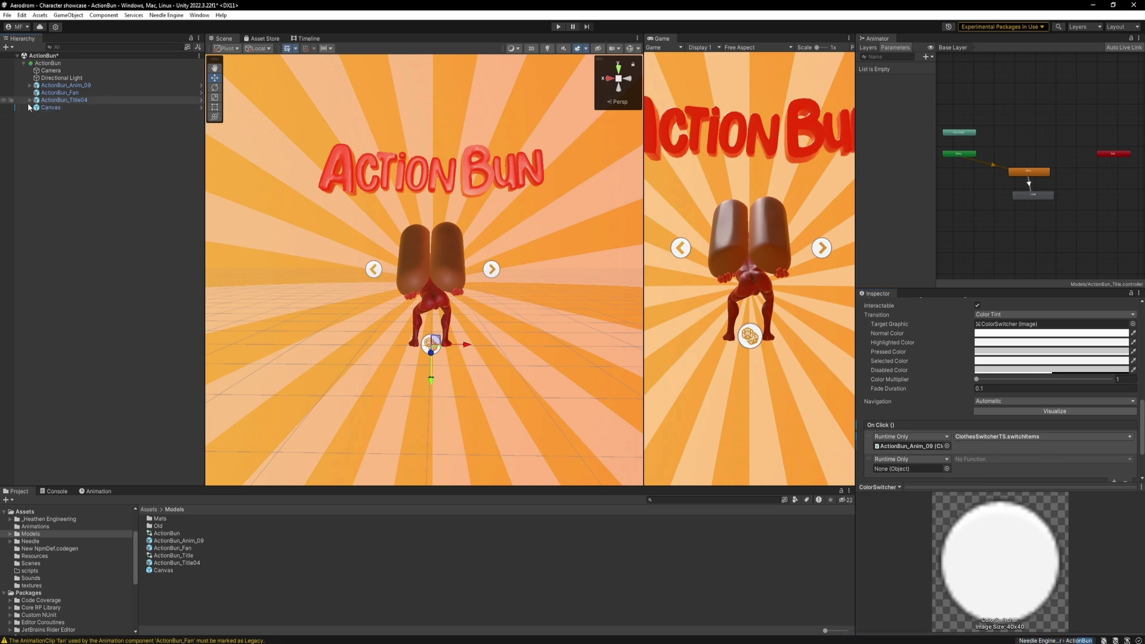
Step: Add the Needle Engine web export setup to the scene from the Hierarchy
right_click(65, 165)
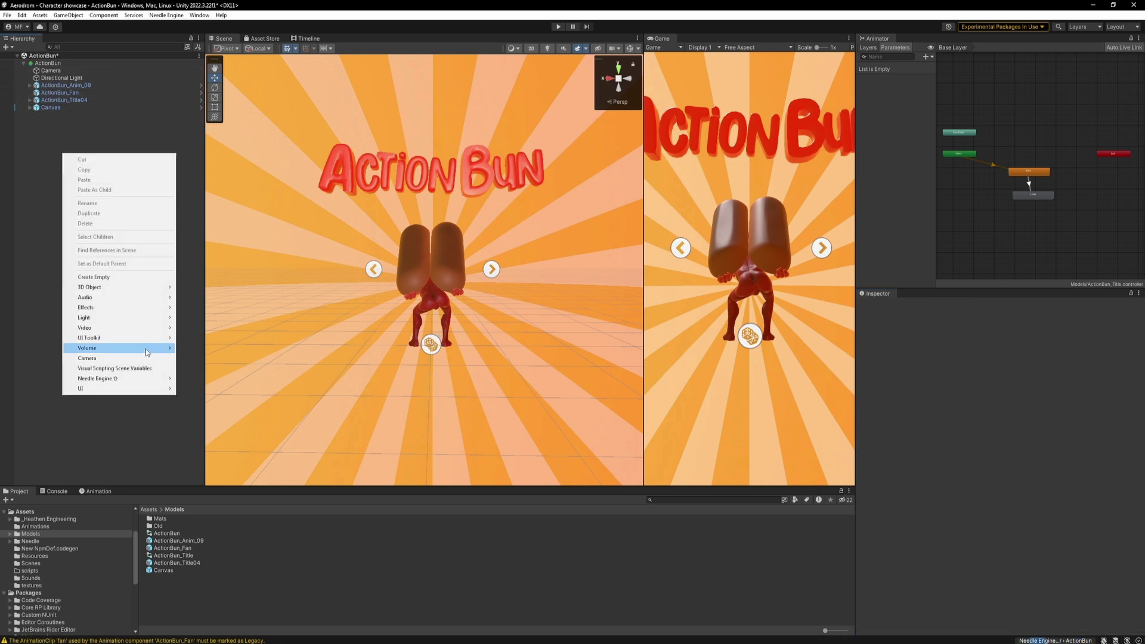
mouse_move(143, 381)
left_click(187, 371)
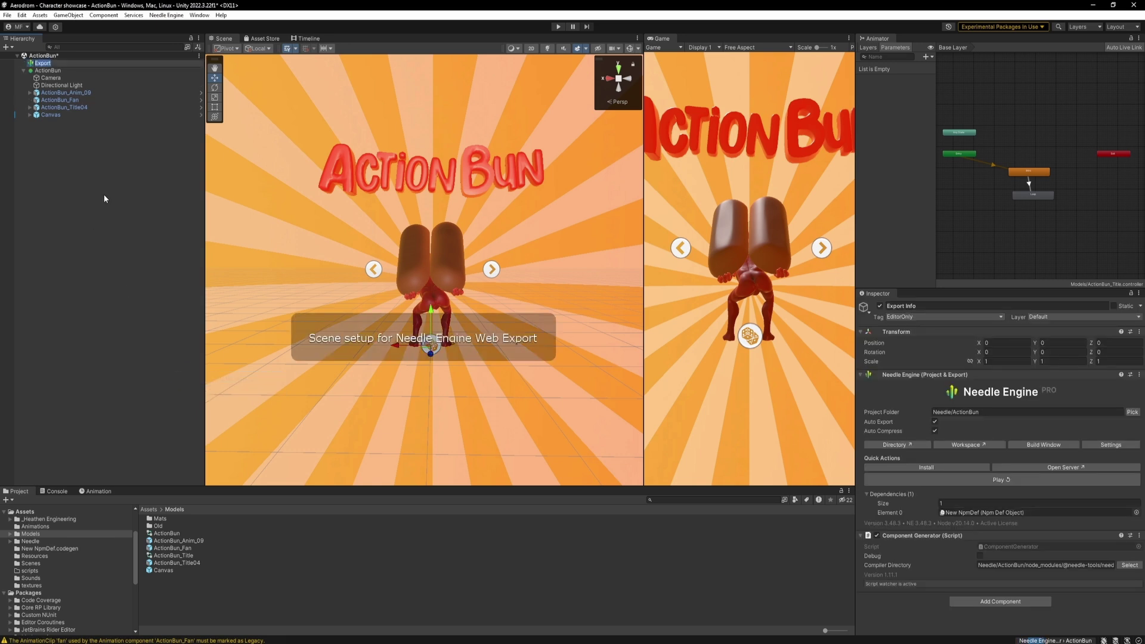
Step: Give the ActionBun object WebAR Session Root and WebXR components
left_click(492, 192)
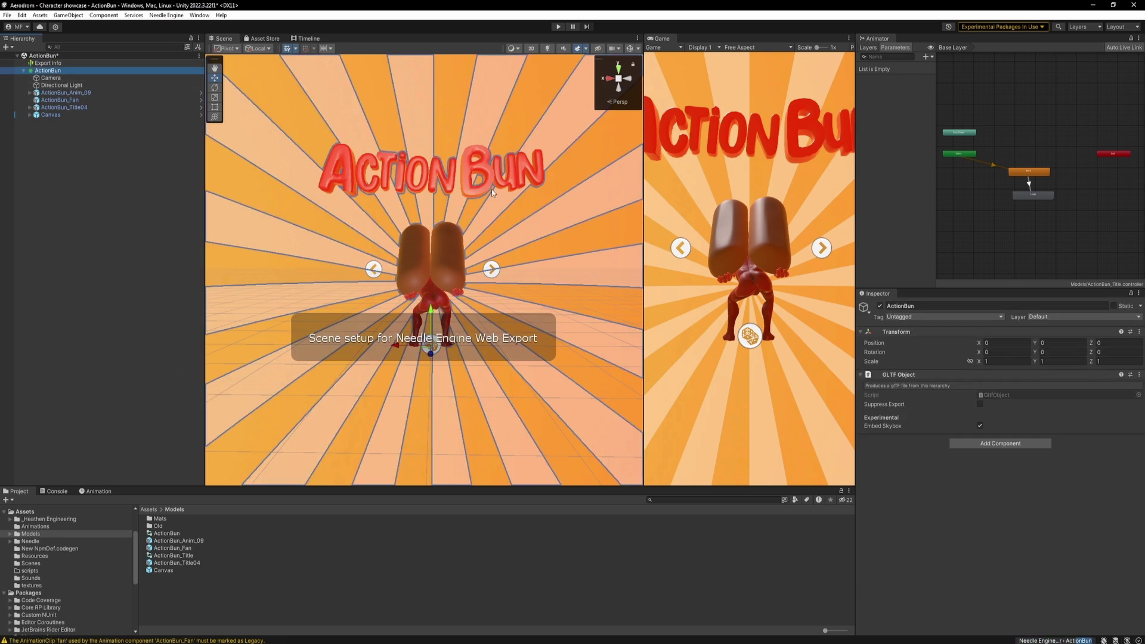
left_click(1016, 445)
left_click(998, 495)
left_click(998, 495)
left_click(999, 477)
type("we")
left_click(987, 536)
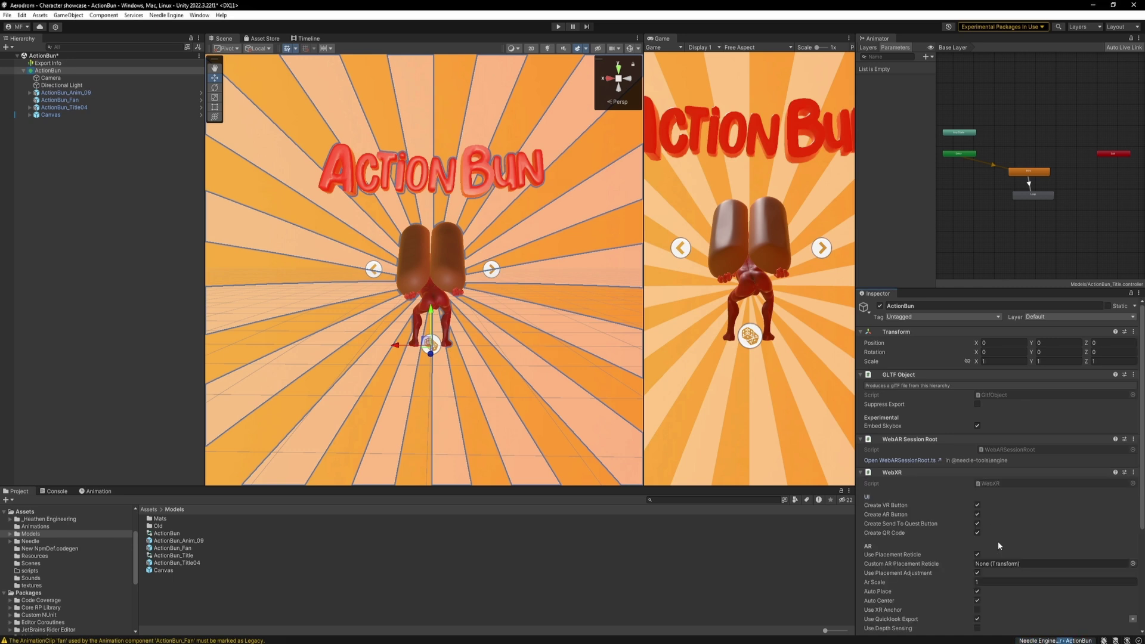
Step: Add a USDZ Exporter to ActionBun with ActionBun_Anim_09 as Object To Export
left_click(1009, 624)
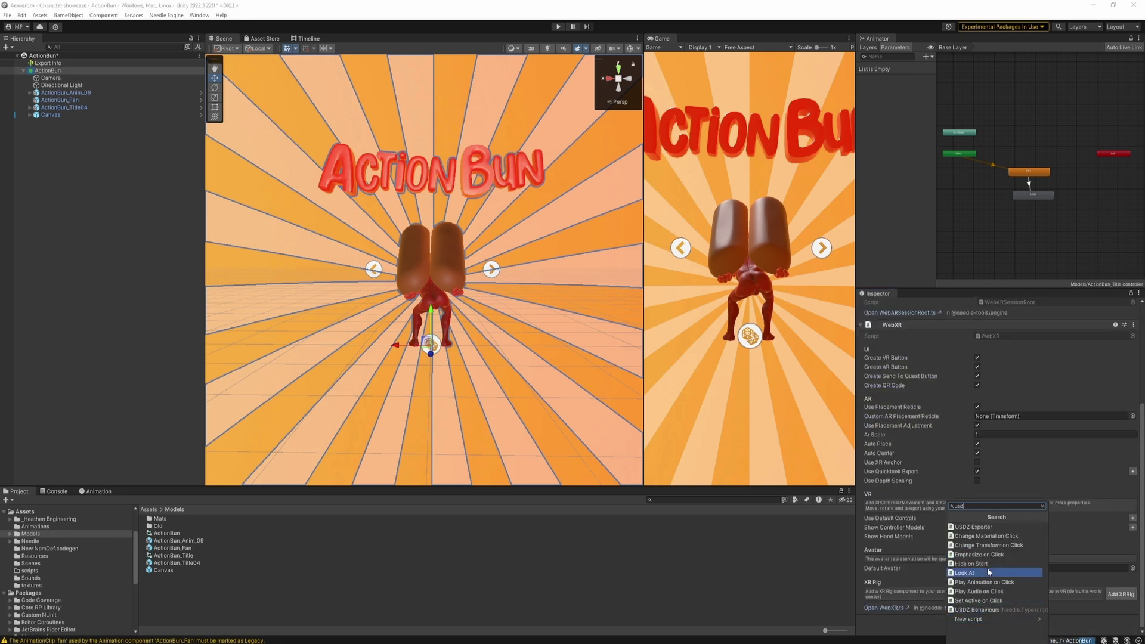
left_click(988, 532)
scroll(966, 507, "down", 3)
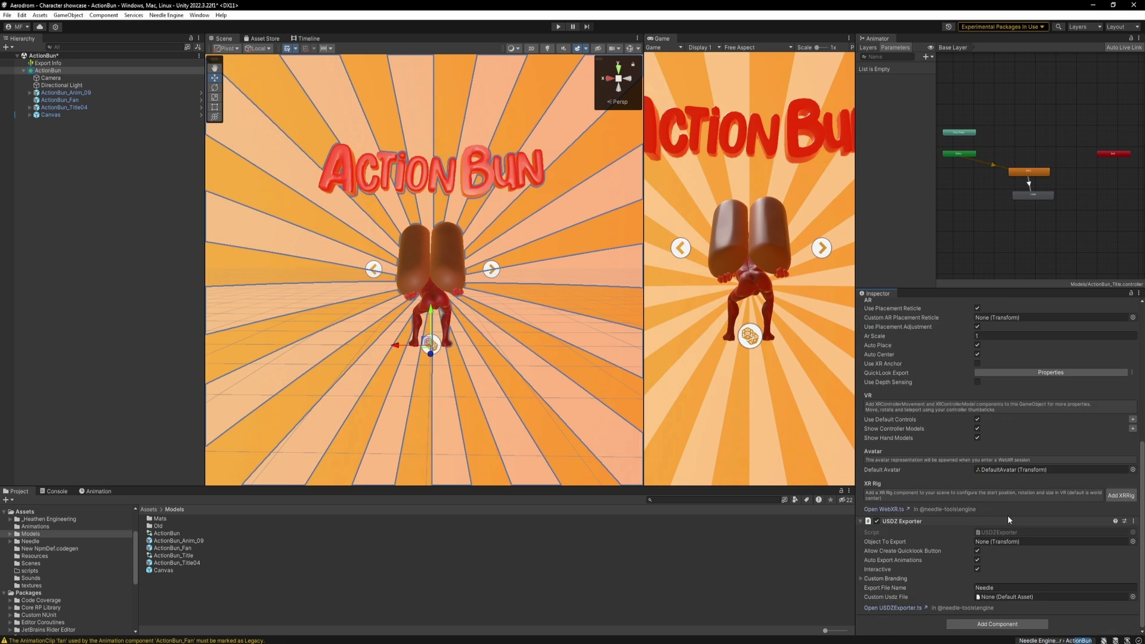
left_click_drag(116, 89, 1043, 541)
scroll(993, 395, "up", 4)
Step: Create an empty named CameraFocus, parent it under ActionBun, and raise it to Y 1.096
left_click(74, 152)
right_click(74, 152)
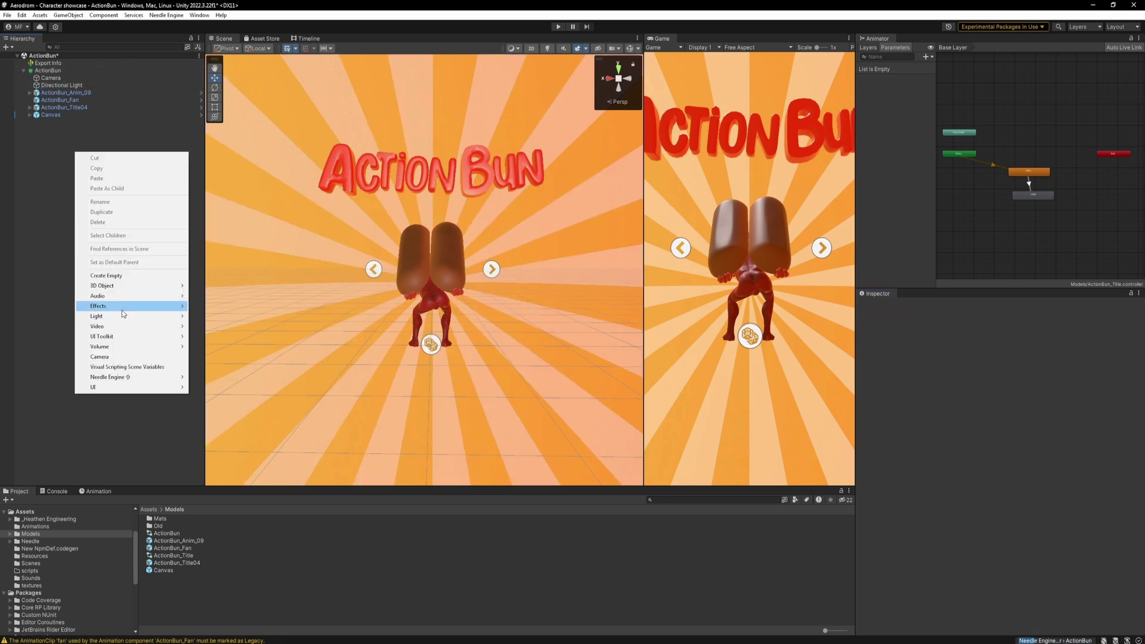
left_click(132, 277)
type("CameraFoc")
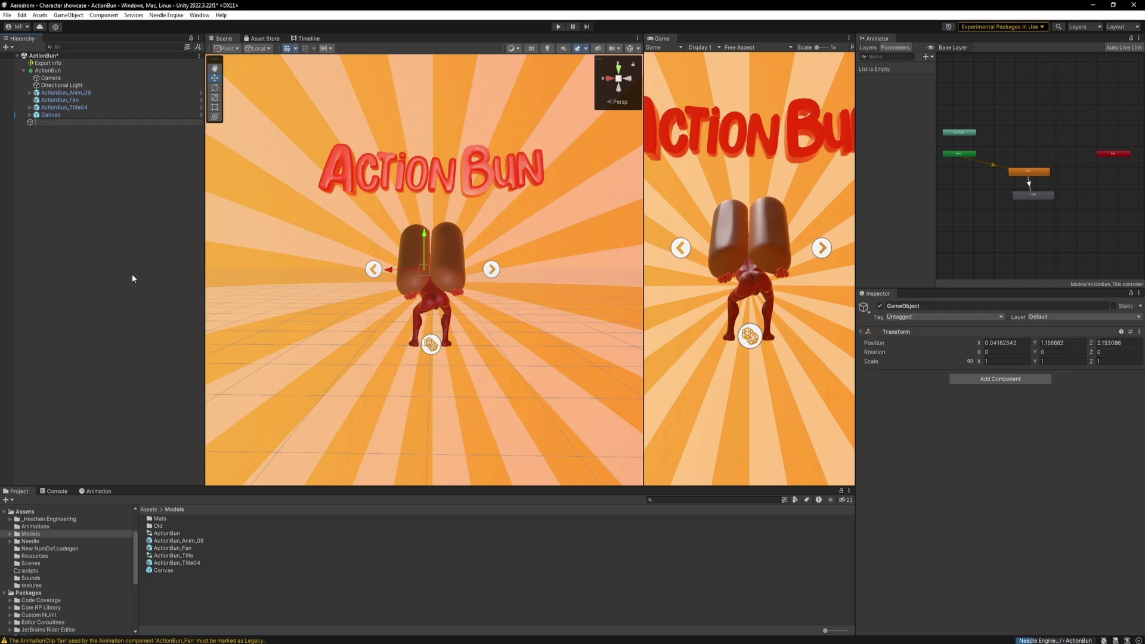
type("us")
key("Return")
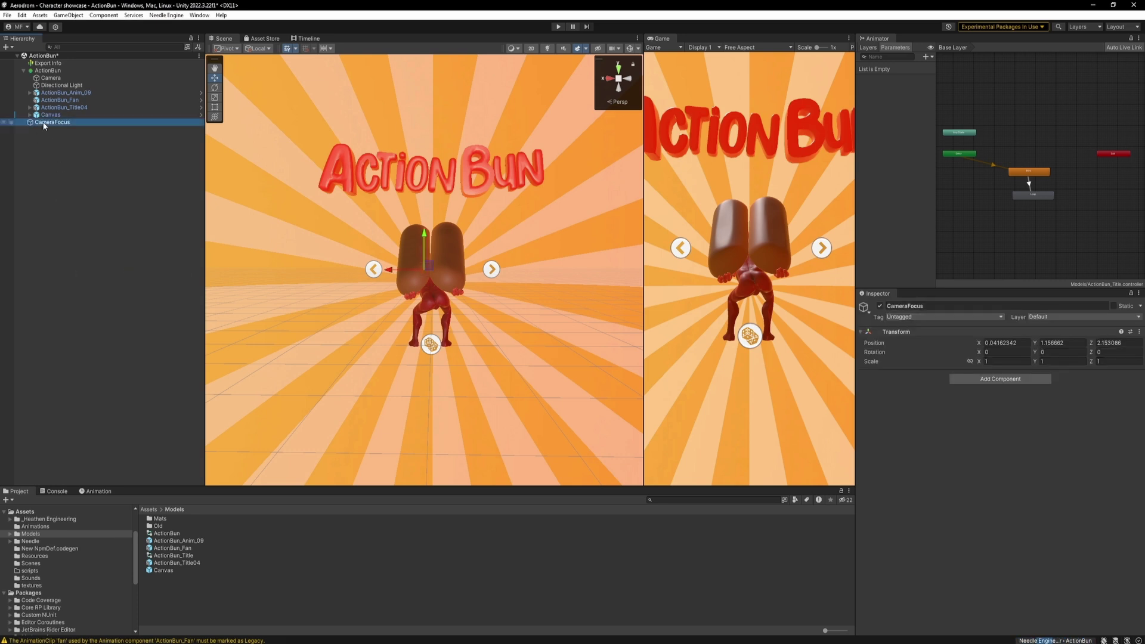
left_click_drag(79, 90, 79, 90)
left_click(1006, 343)
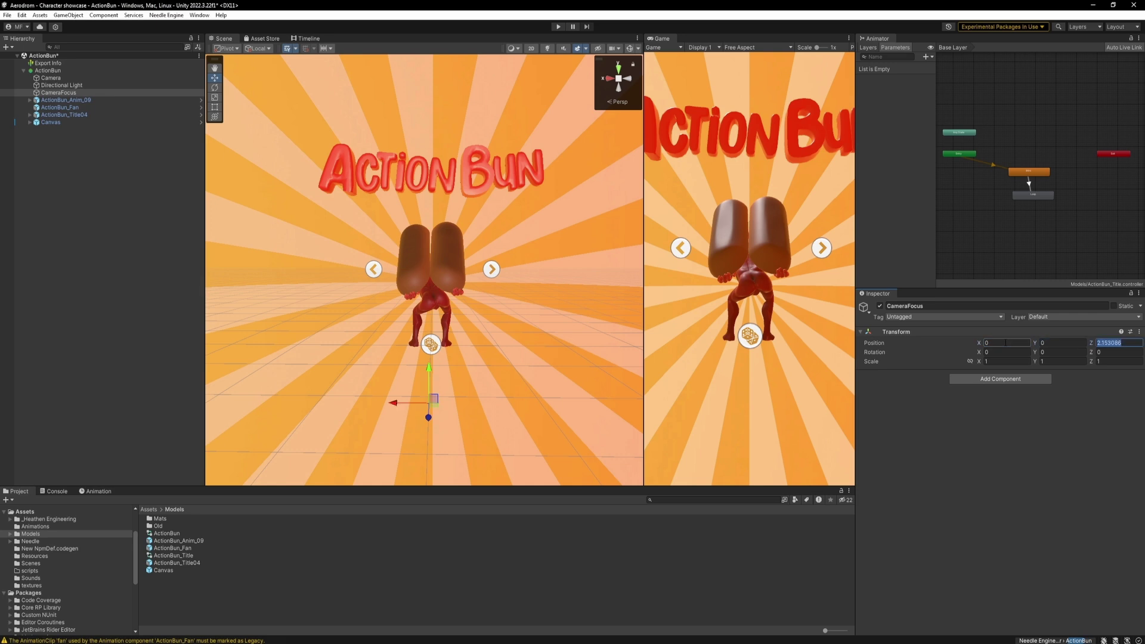
left_click_drag(439, 249, 438, 246)
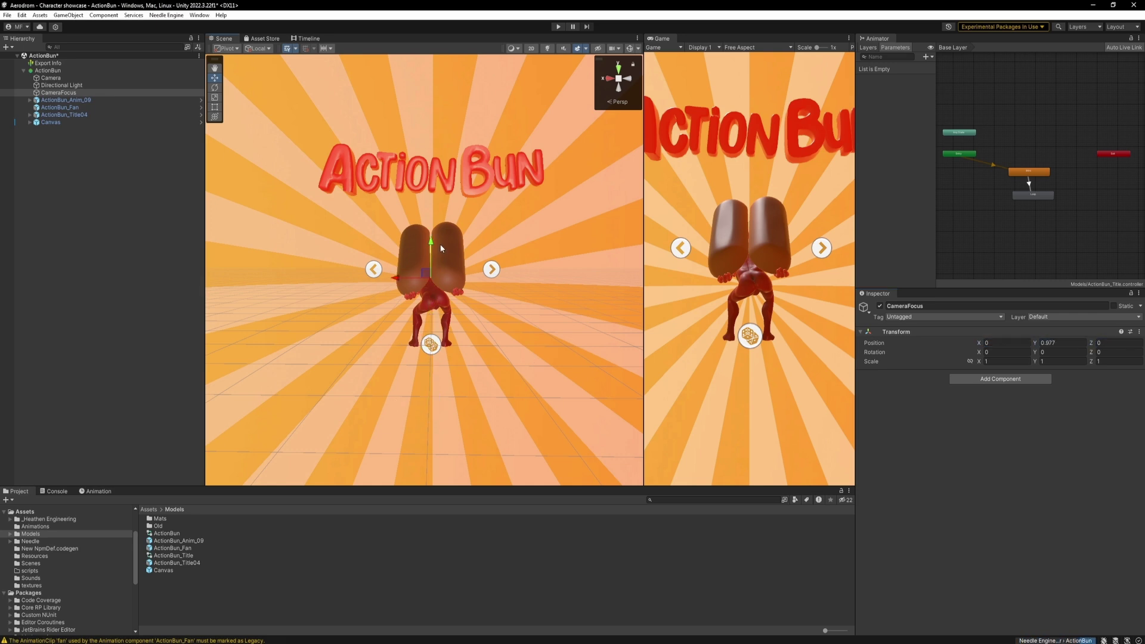
Step: Give CameraFocus an active Look At Constraint with itself as source, checking the Camera's settings
left_click(50, 78)
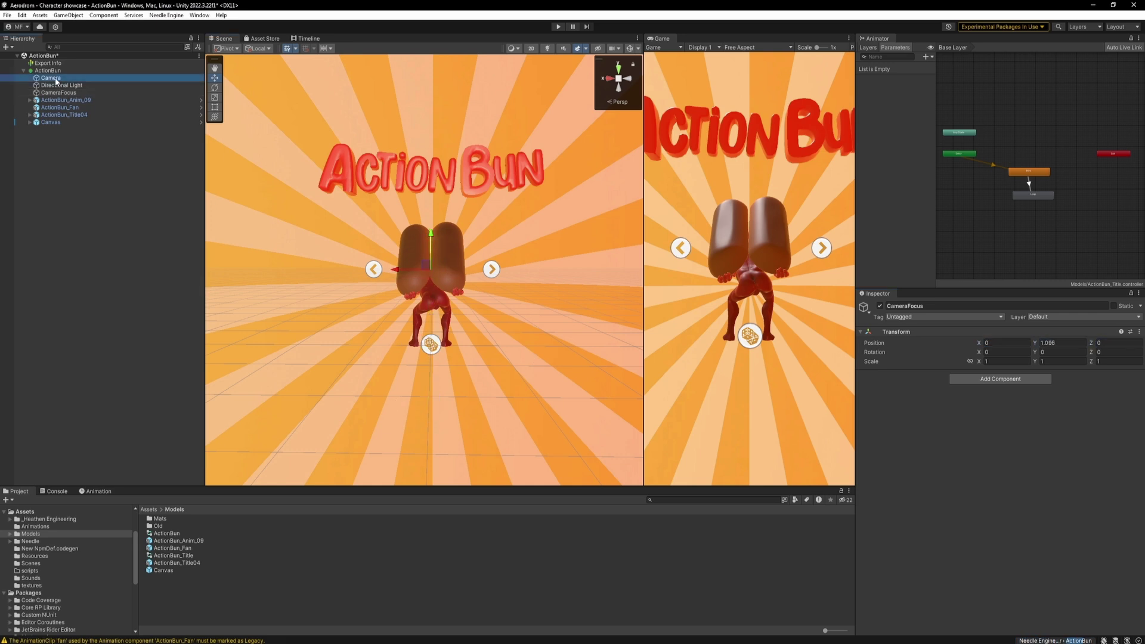
scroll(1008, 470, "down", 5)
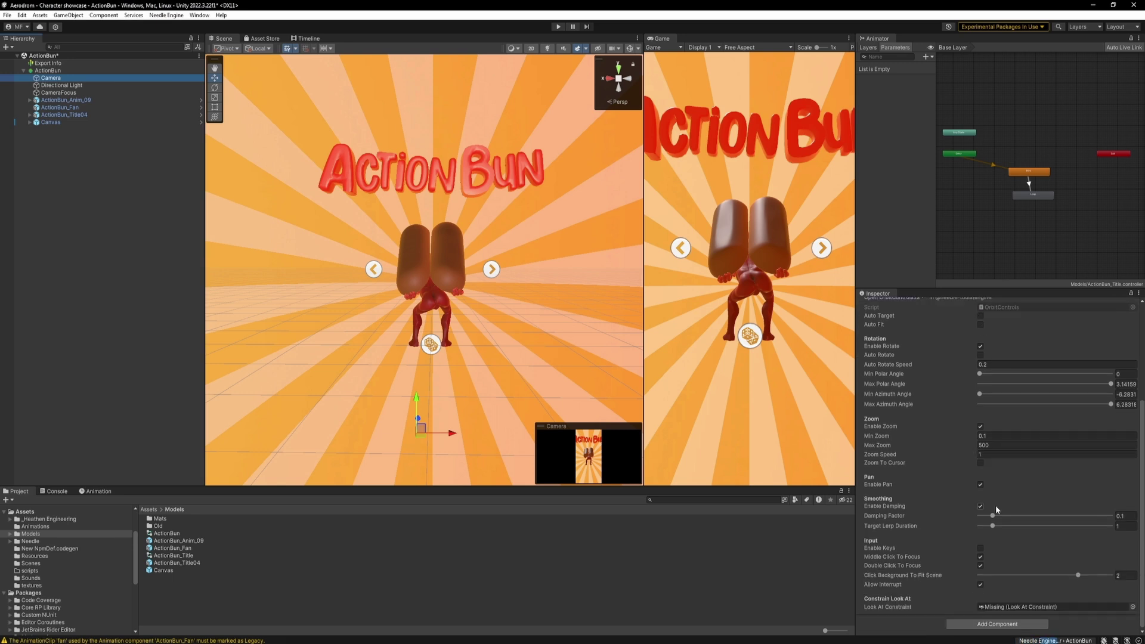
left_click(58, 92)
left_click(1000, 378)
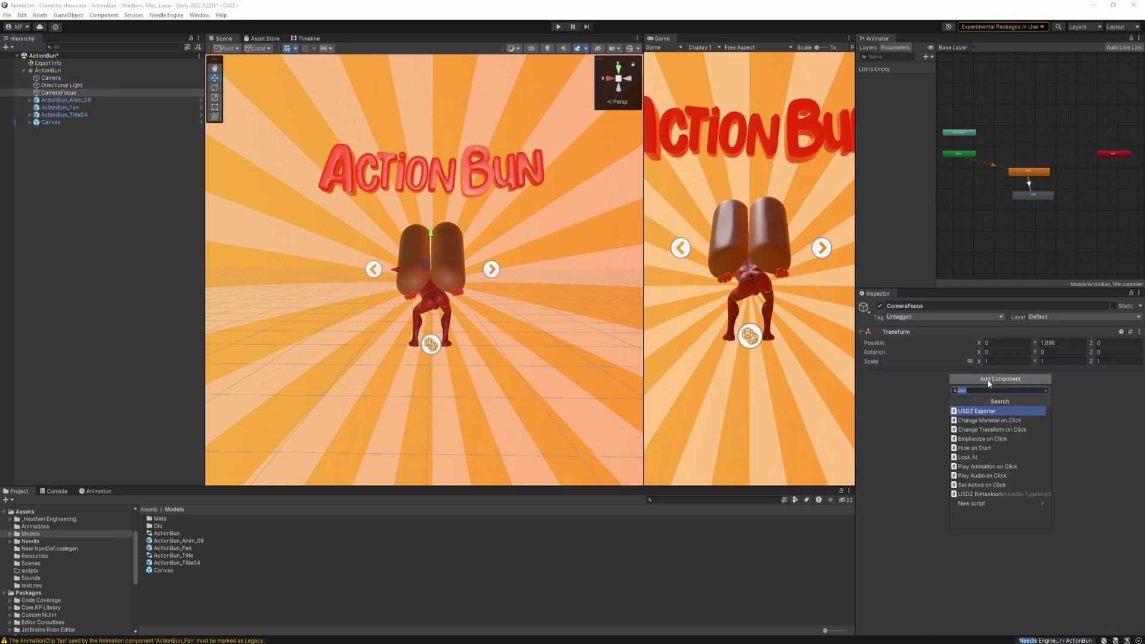
left_click(988, 383)
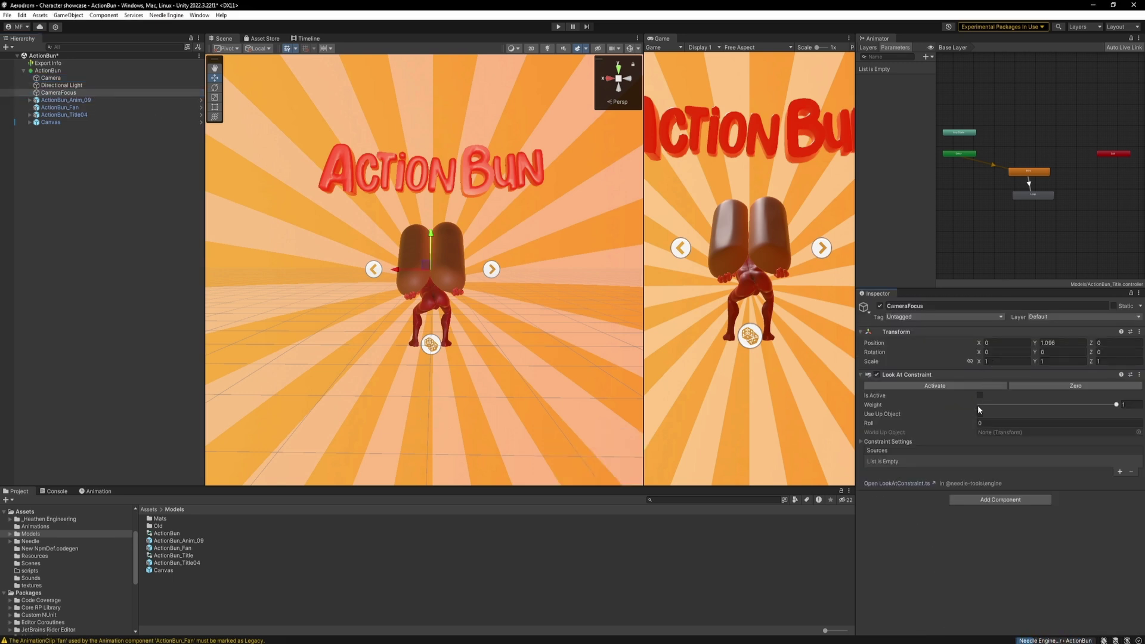
left_click(1120, 471)
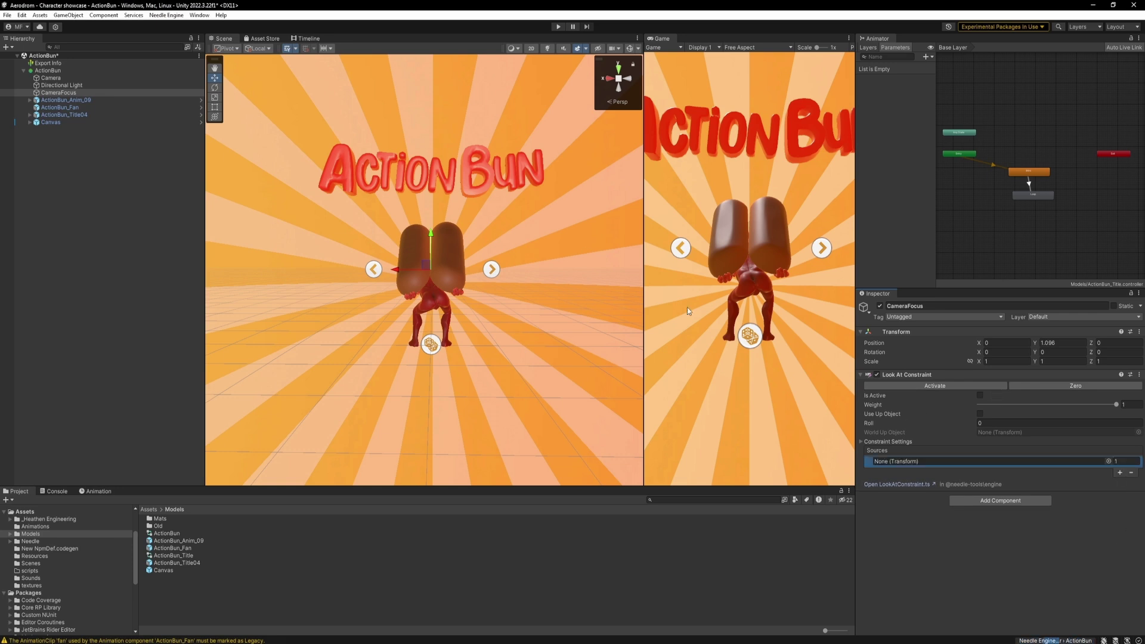
left_click(981, 386)
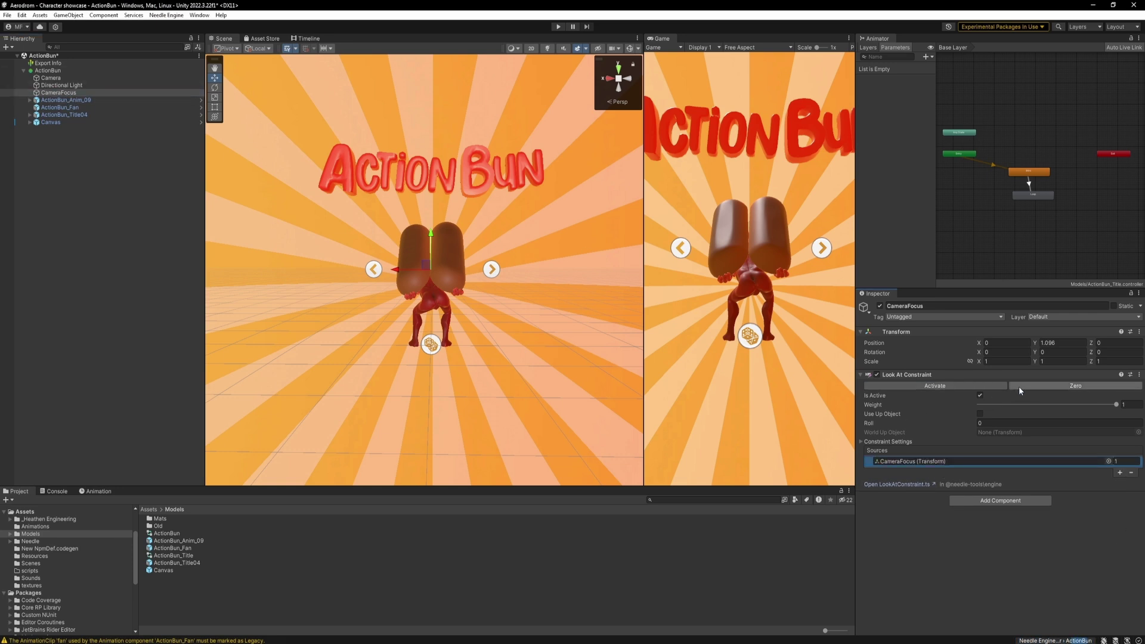
left_click(51, 78)
scroll(1043, 451, "down", 5)
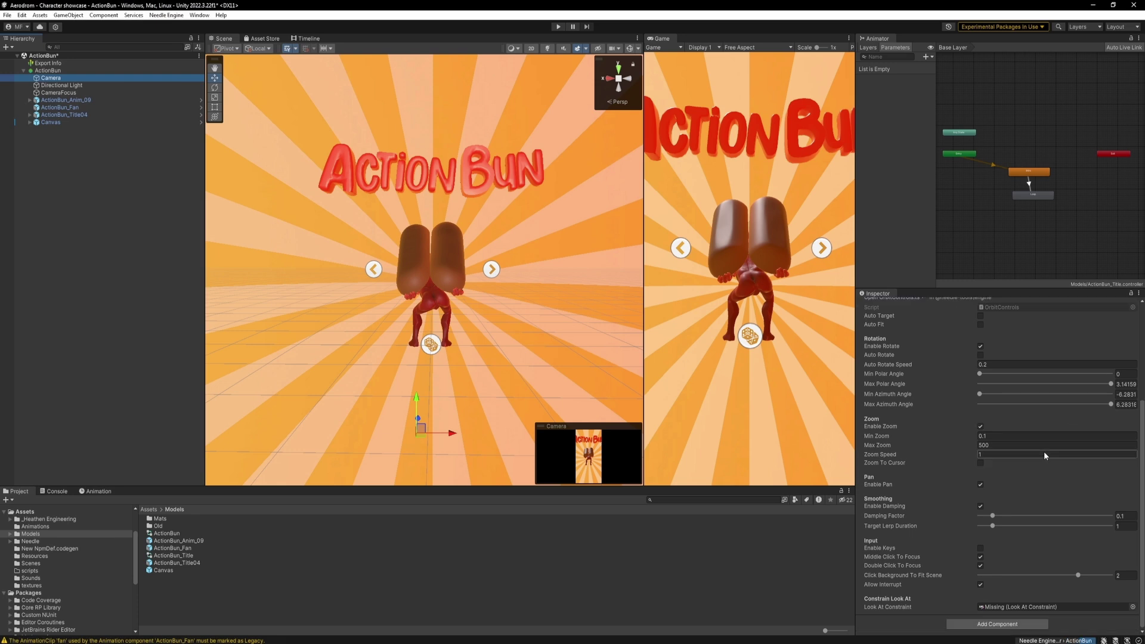
Step: Save the scene from Export Info with Ctrl+S, exporting the ActionBun page to the browser
scroll(1006, 337, "up", 3)
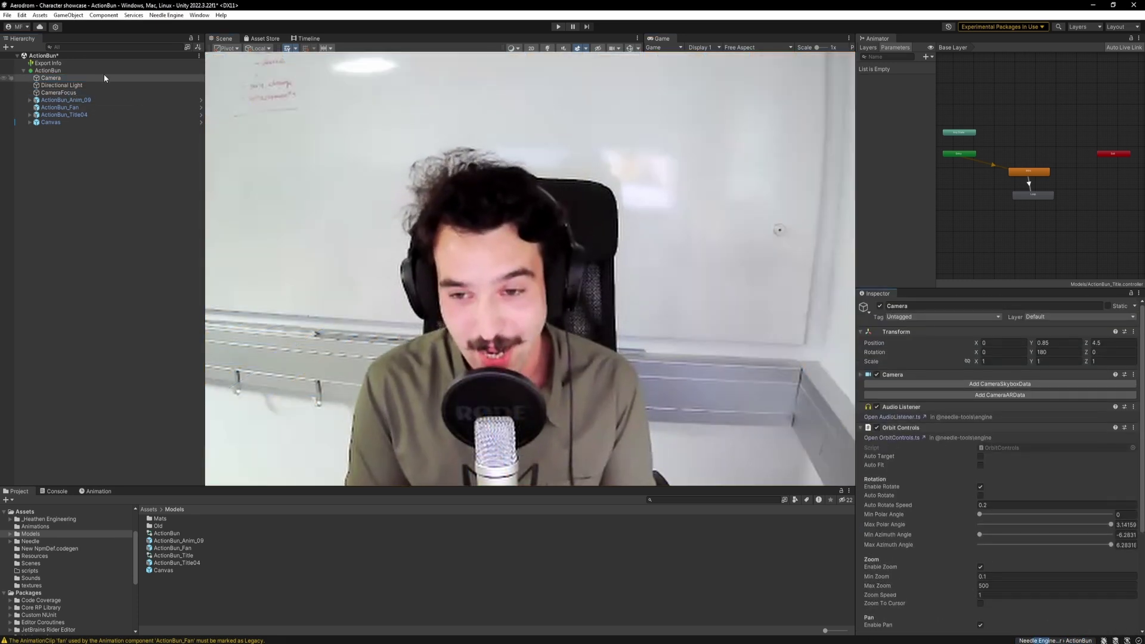
left_click(48, 62)
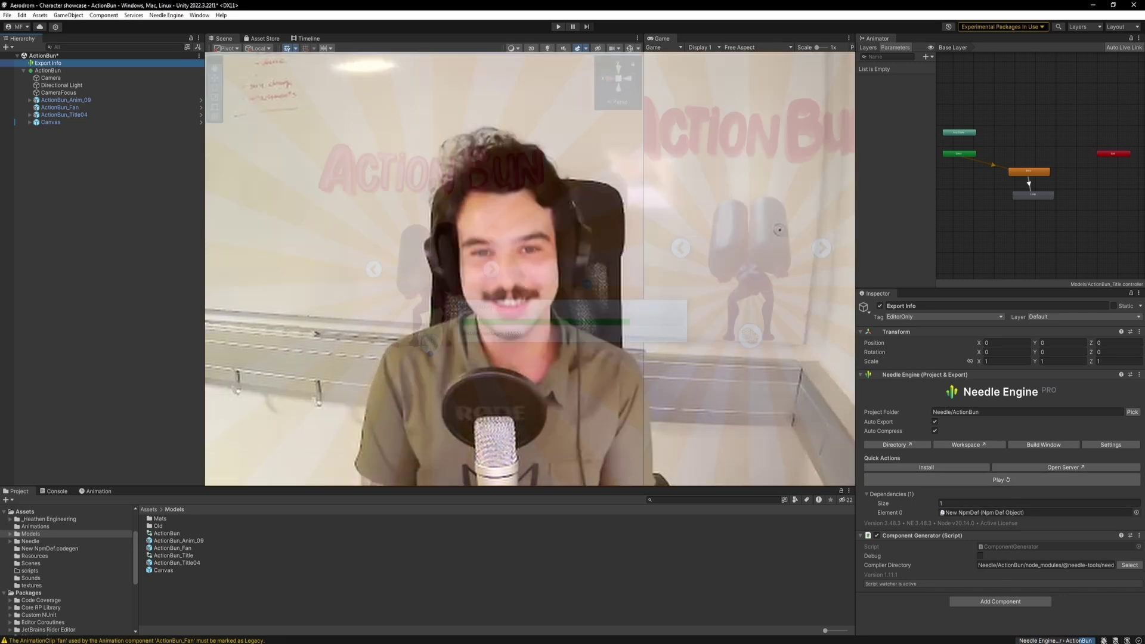
key("ctrl+s")
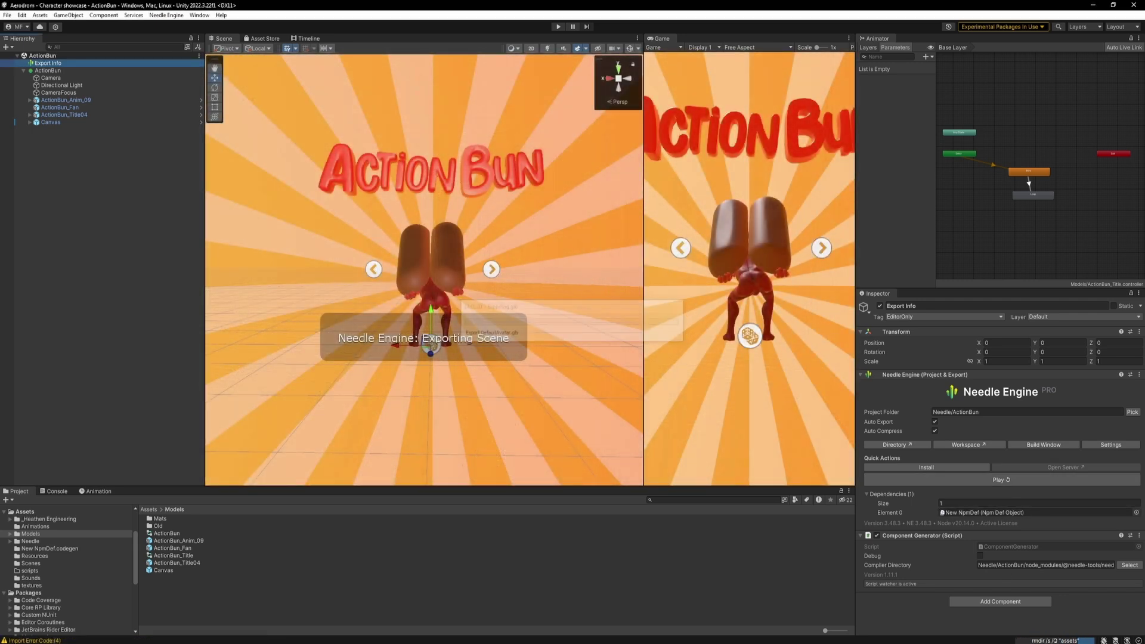